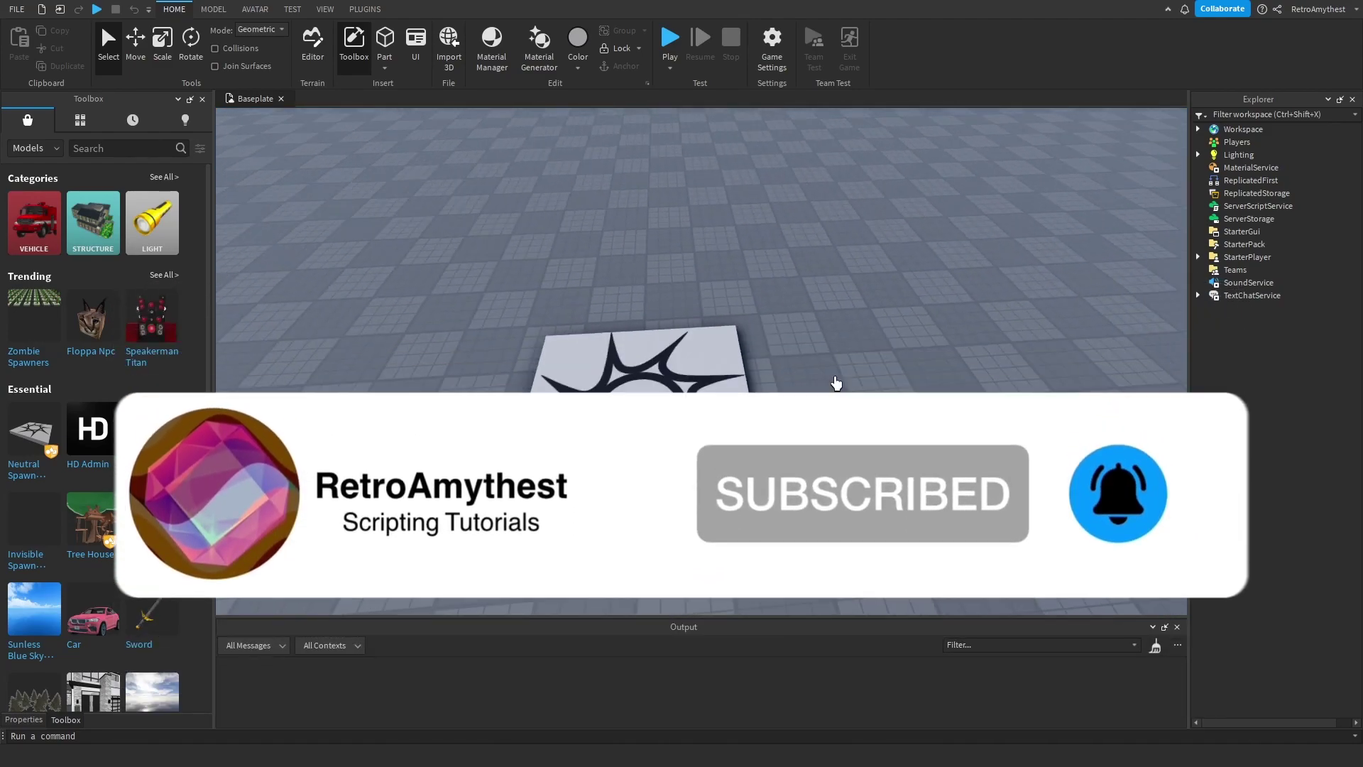
pyautogui.scroll(3, 834, 380)
# Insert a cylinder part and scale it into a thin, wide disc
pyautogui.moveTo(831, 352); pyautogui.dragTo(426, 94, button='right')
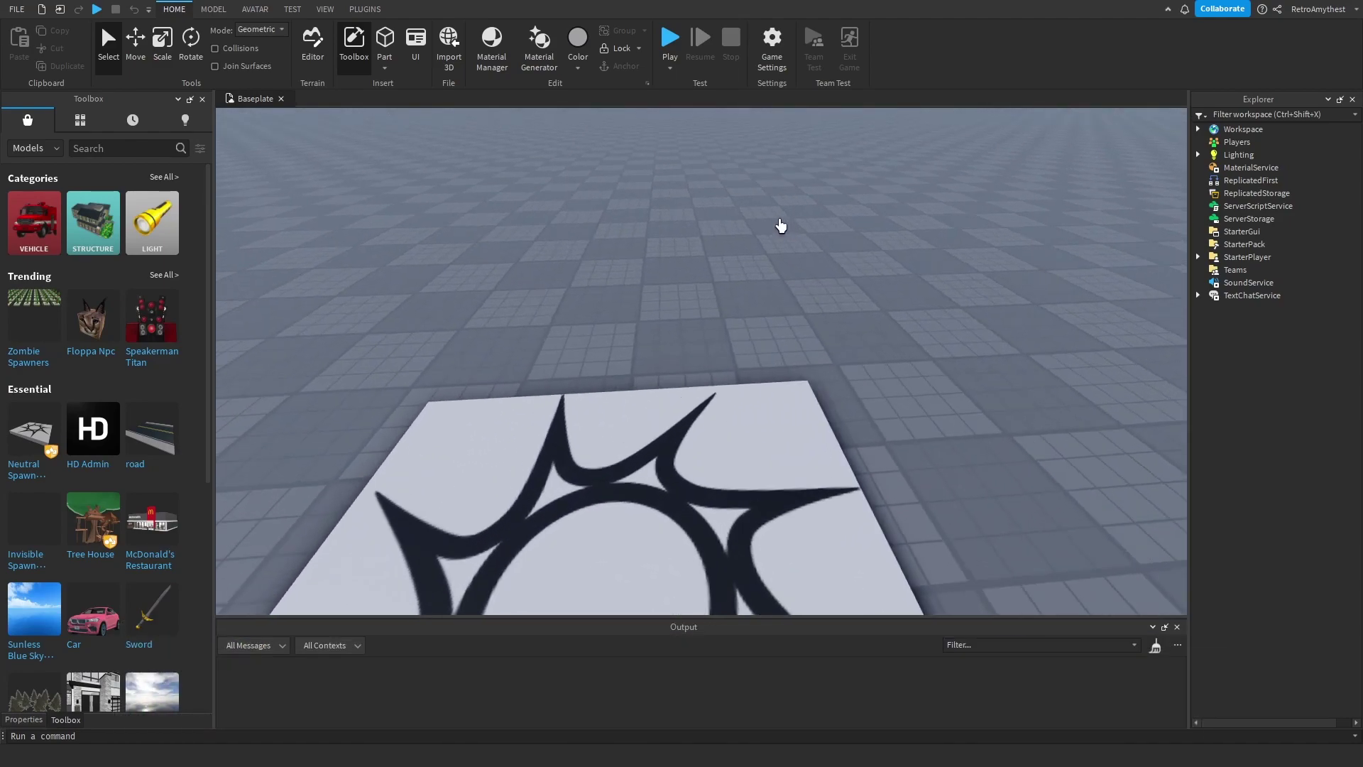
pyautogui.click(385, 67)
pyautogui.click(437, 145)
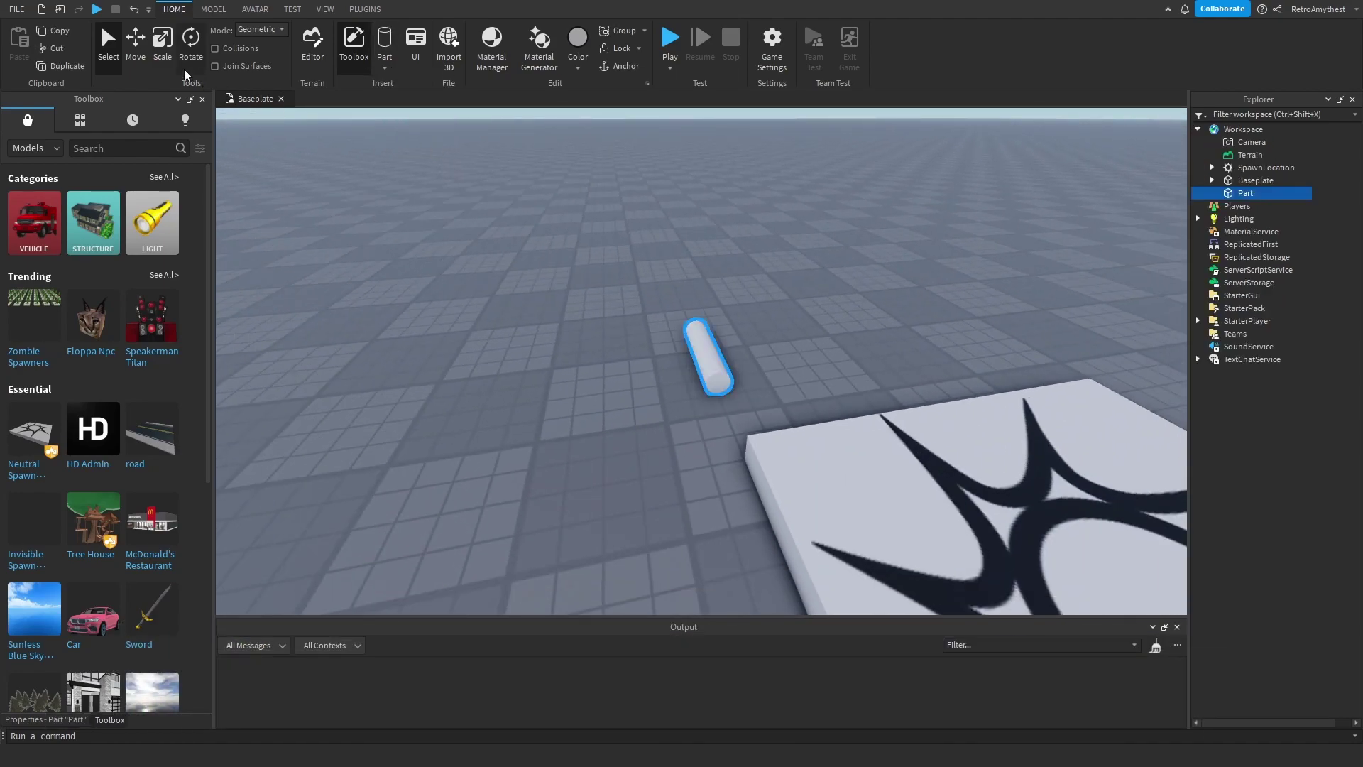
pyautogui.click(160, 64)
pyautogui.moveTo(813, 338); pyautogui.dragTo(934, 417)
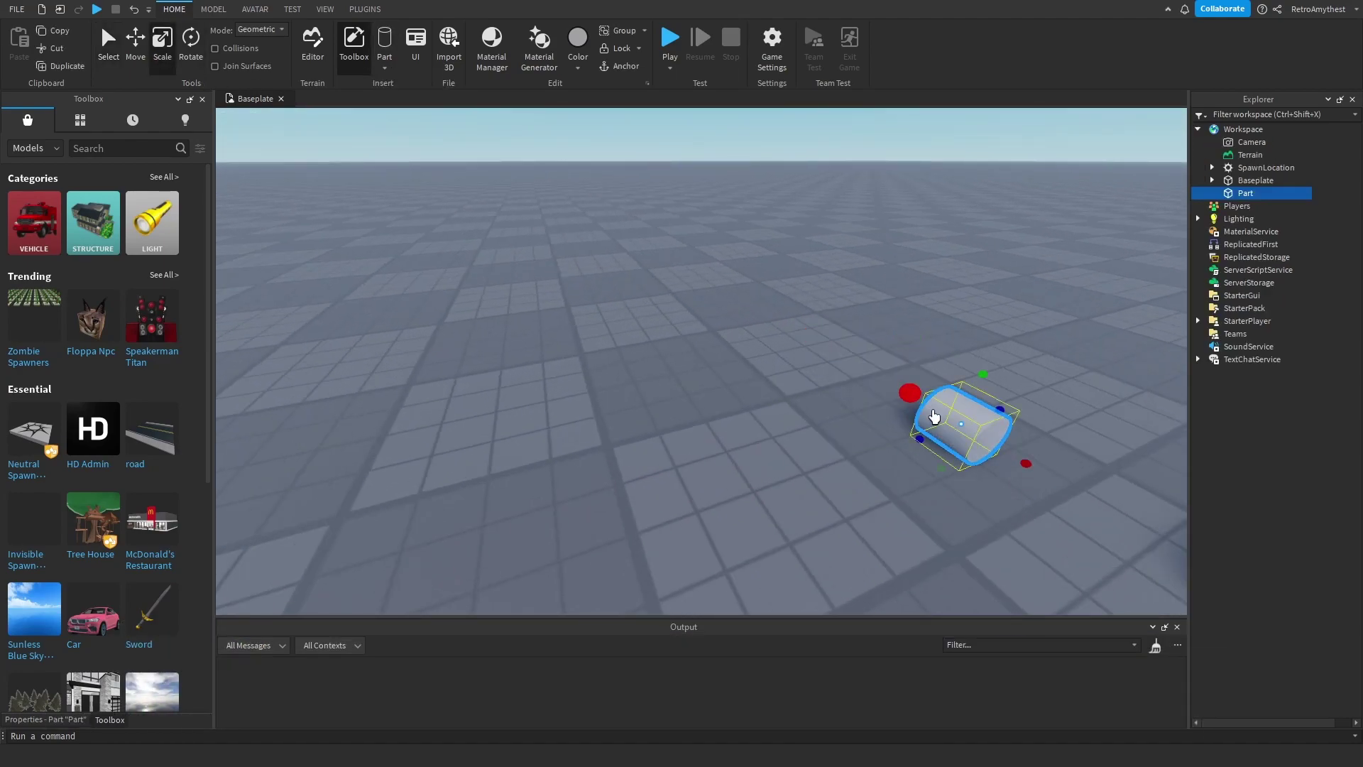
pyautogui.press('f')
pyautogui.moveTo(705, 365); pyautogui.dragTo(709, 228)
pyautogui.moveTo(660, 384); pyautogui.dragTo(554, 396)
# Color the disc yellow
pyautogui.click(920, 378)
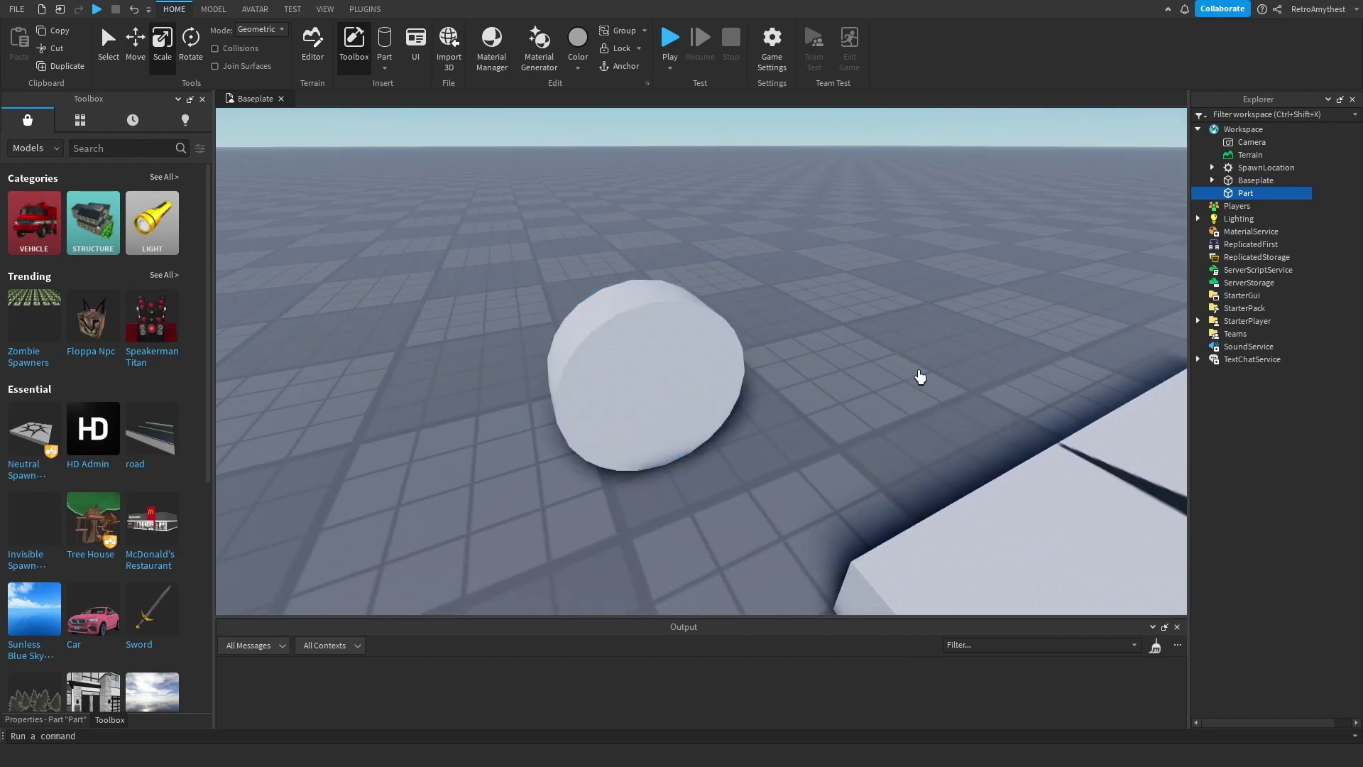
pyautogui.moveTo(920, 378); pyautogui.dragTo(628, 373, button='right')
pyautogui.click(628, 372)
pyautogui.press('w')
pyautogui.click(578, 67)
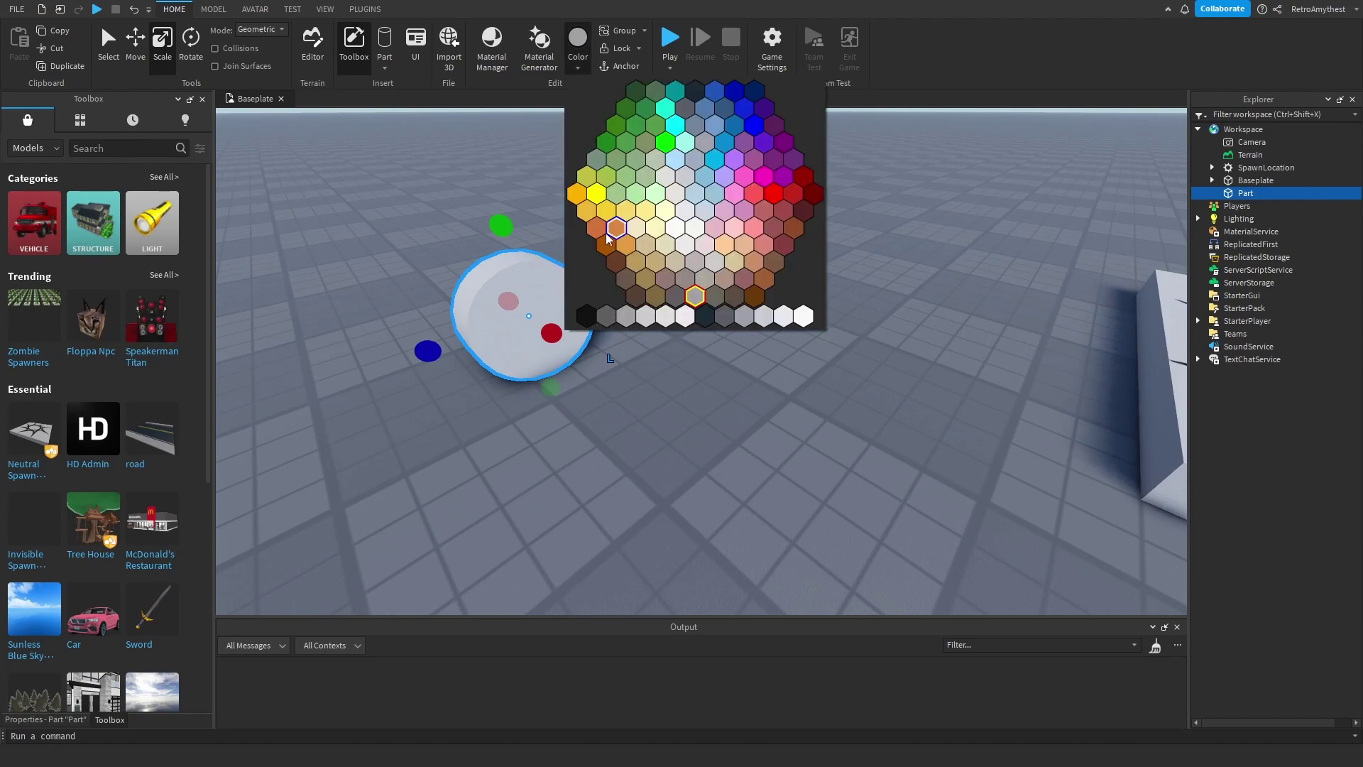
pyautogui.click(581, 197)
# Raise the yellow disc above the floor
pyautogui.hotkey('ctrl', '2')
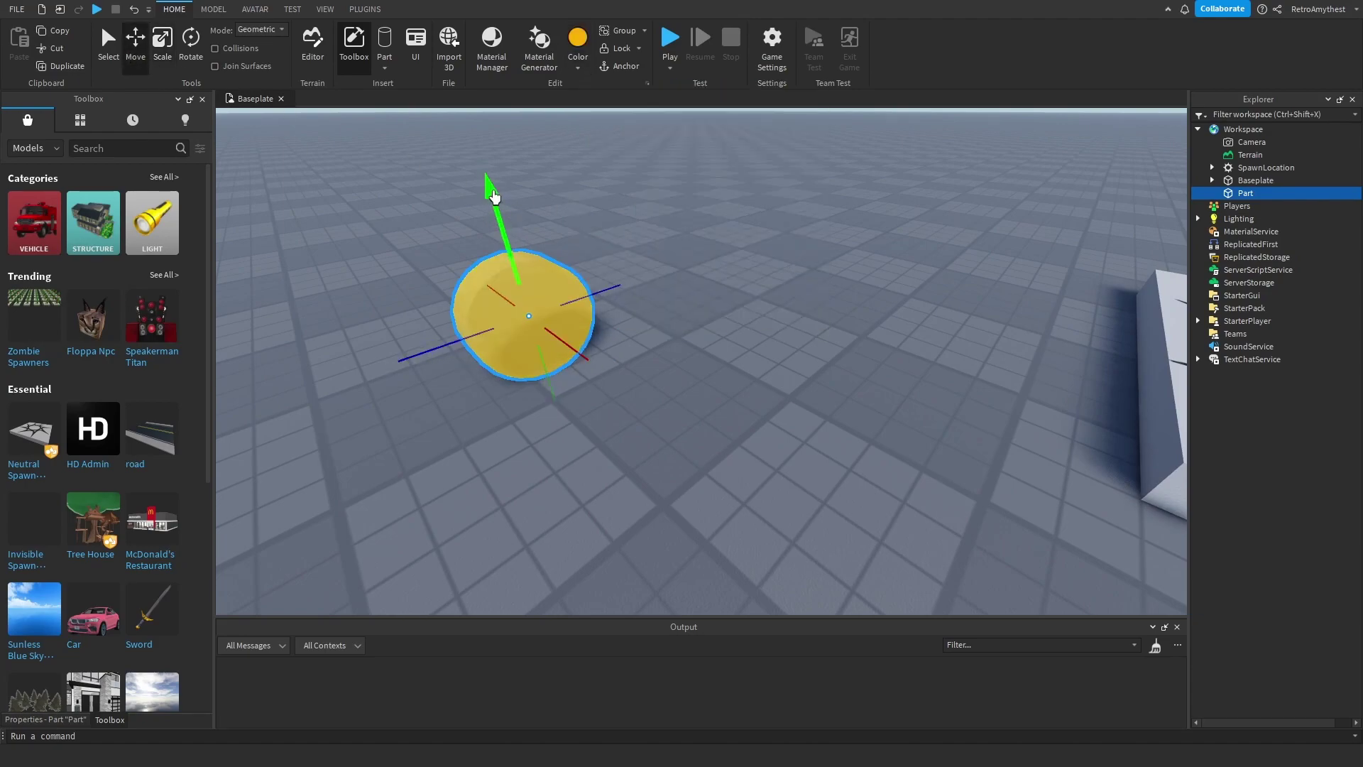
pyautogui.moveTo(514, 210); pyautogui.dragTo(706, 206)
pyautogui.click(706, 207)
pyautogui.moveTo(706, 207)
pyautogui.mouseDown(button='right')
pyautogui.moveTo(843, 381)
pyautogui.moveTo(680, 271)
pyautogui.mouseUp(button='right')
pyautogui.click(844, 382)
# Search the Toolbox images for 'coin'
pyautogui.click(43, 148)
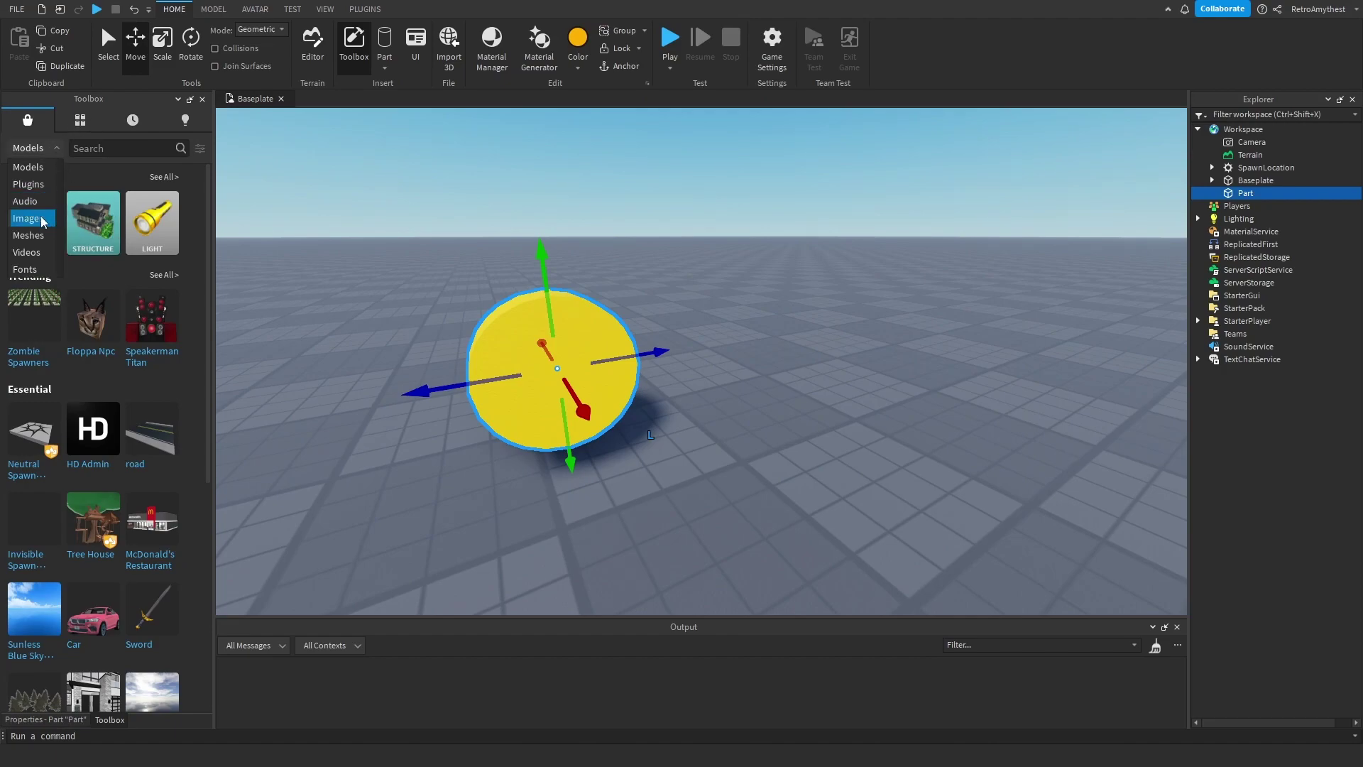
pyautogui.click(42, 219)
pyautogui.click(124, 150)
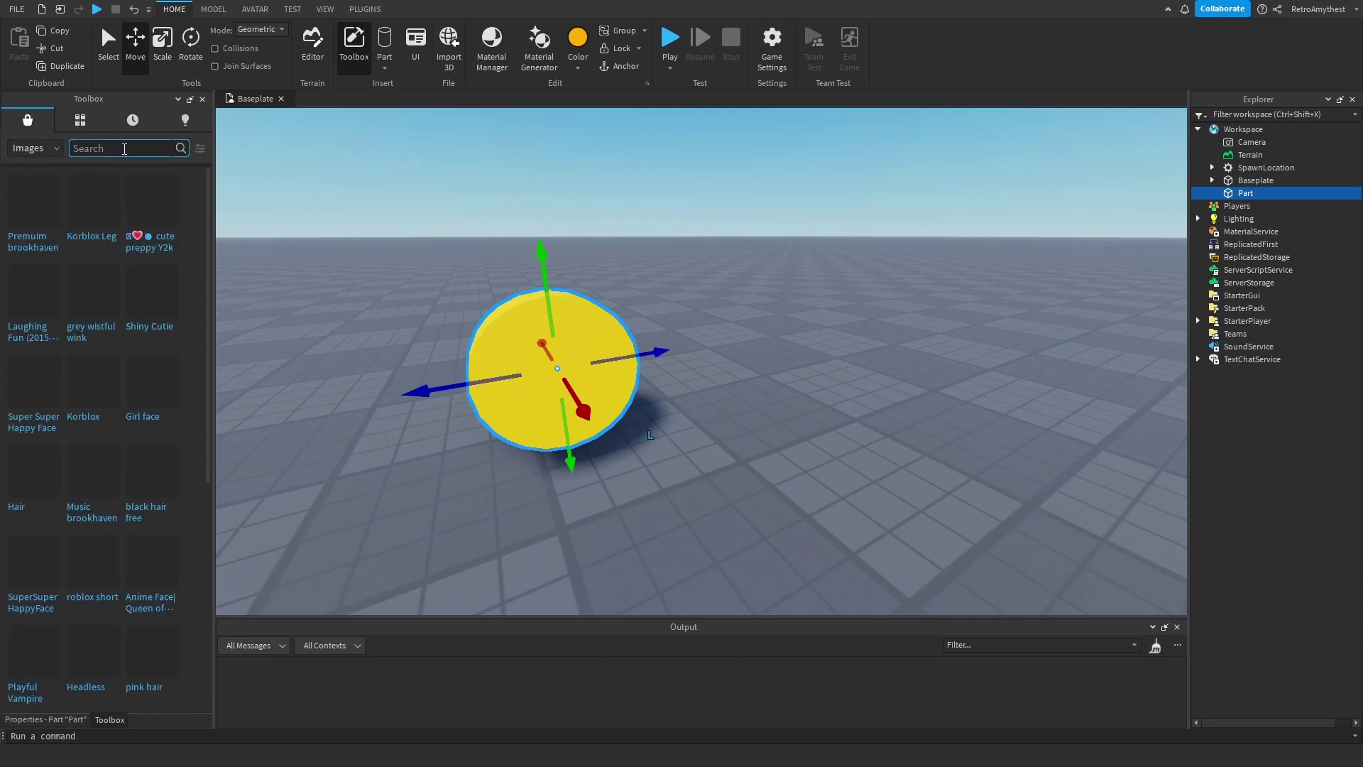
pyautogui.write('coin')
pyautogui.press('Return')
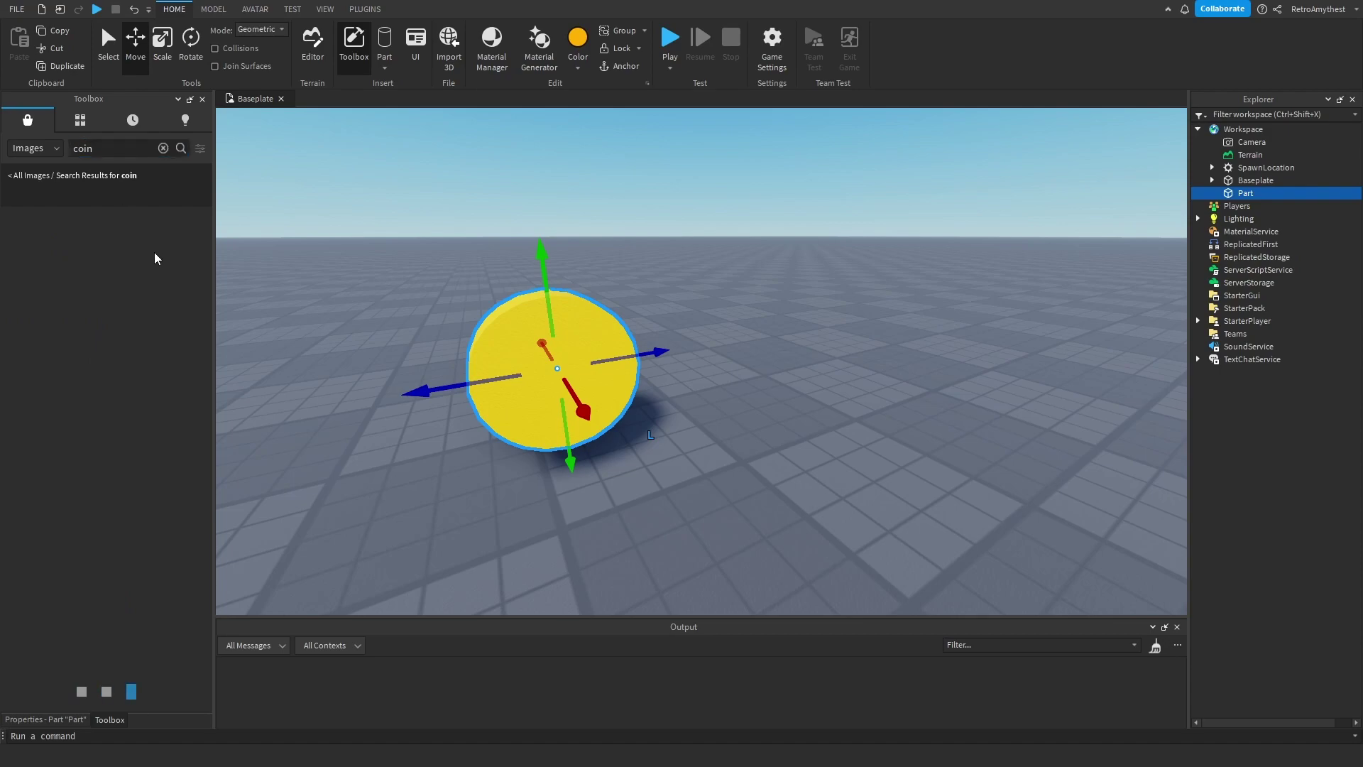
# Put the Shoppy Coin Icon image on both disc faces, then clear the search
pyautogui.moveTo(304, 267); pyautogui.dragTo(321, 254, button='right')
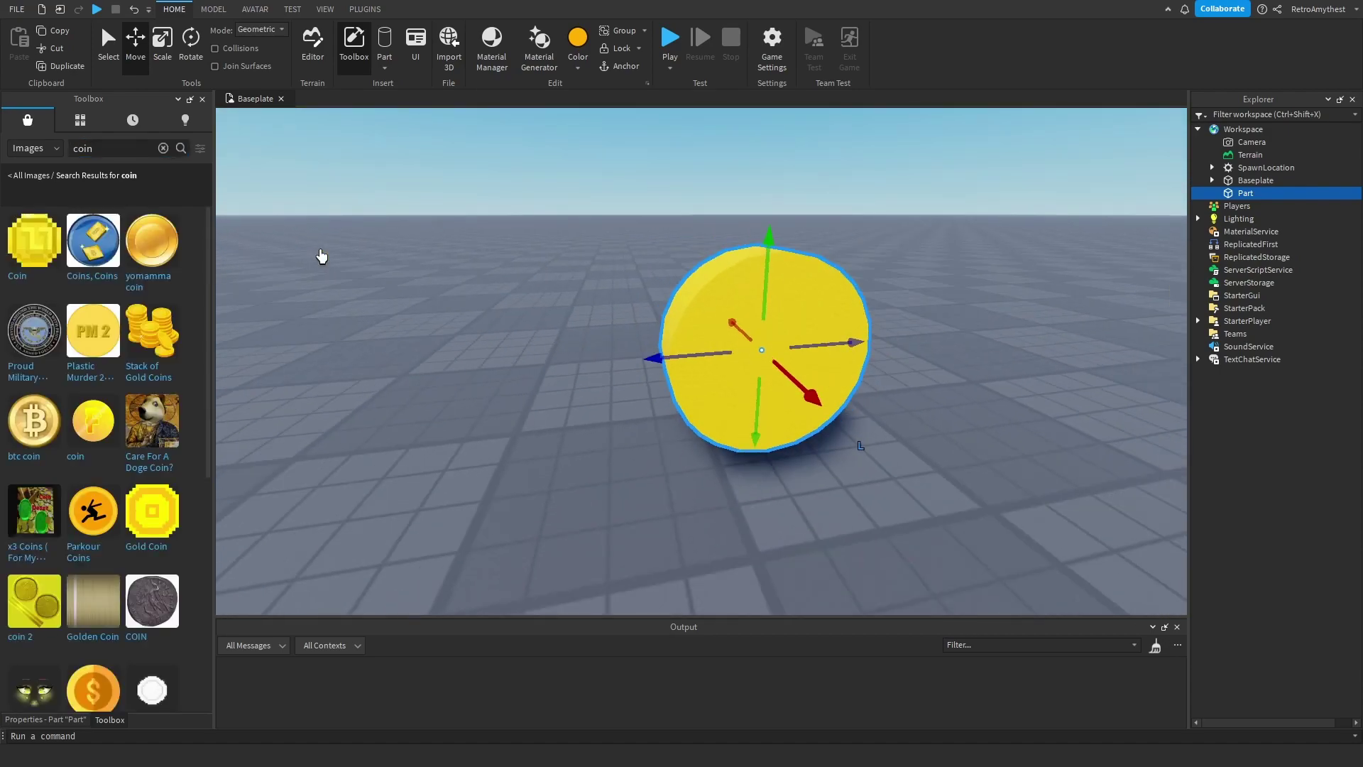
pyautogui.scroll(-2, 169, 434)
pyautogui.scroll(-2, 128, 447)
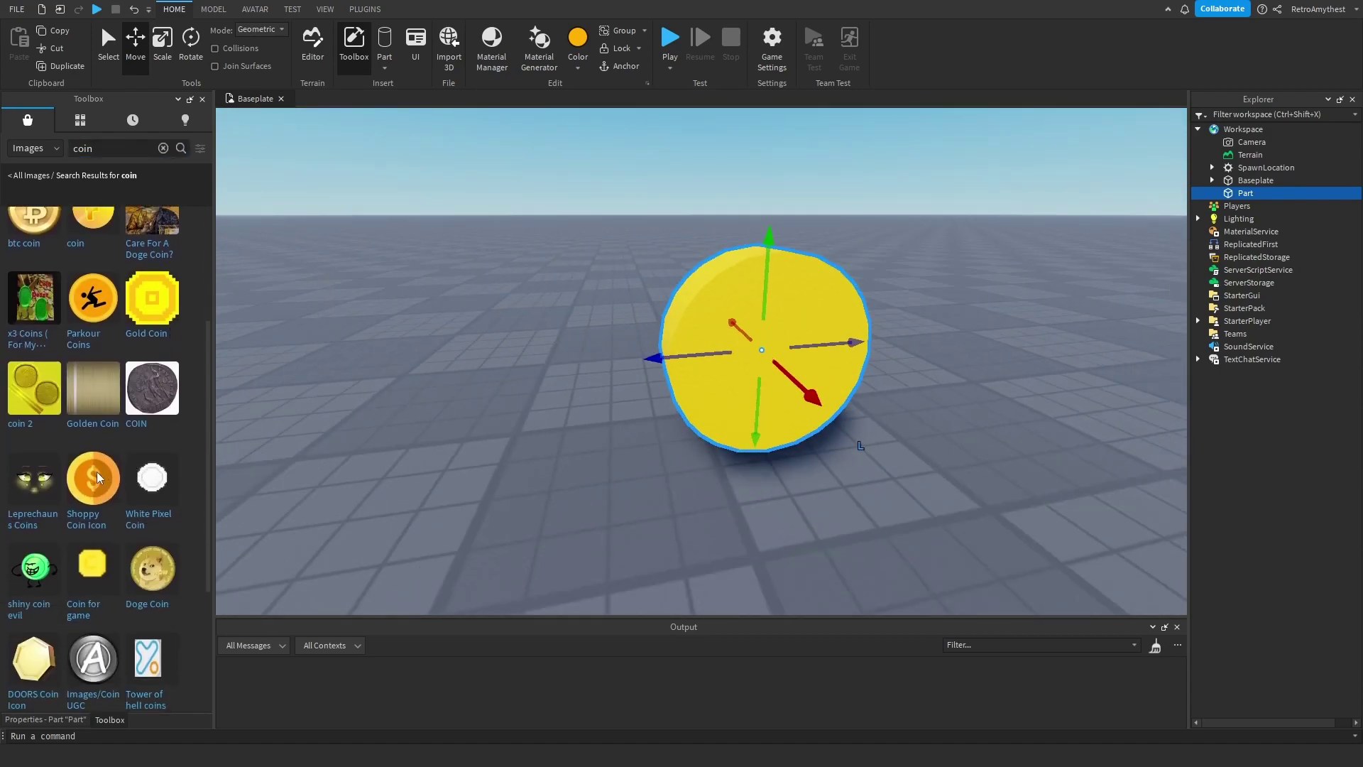
pyautogui.moveTo(95, 471); pyautogui.dragTo(740, 331)
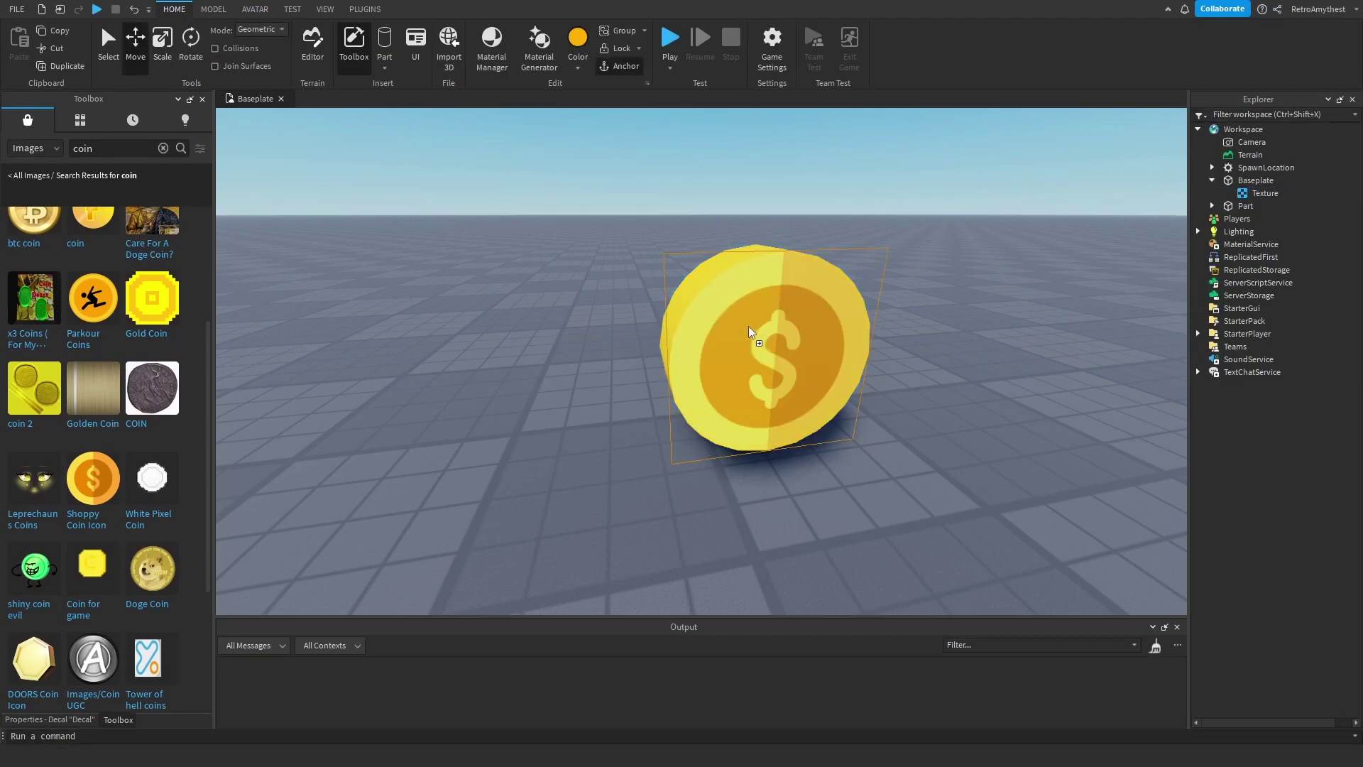
pyautogui.moveTo(675, 313); pyautogui.dragTo(679, 316, button='right')
pyautogui.moveTo(93, 479)
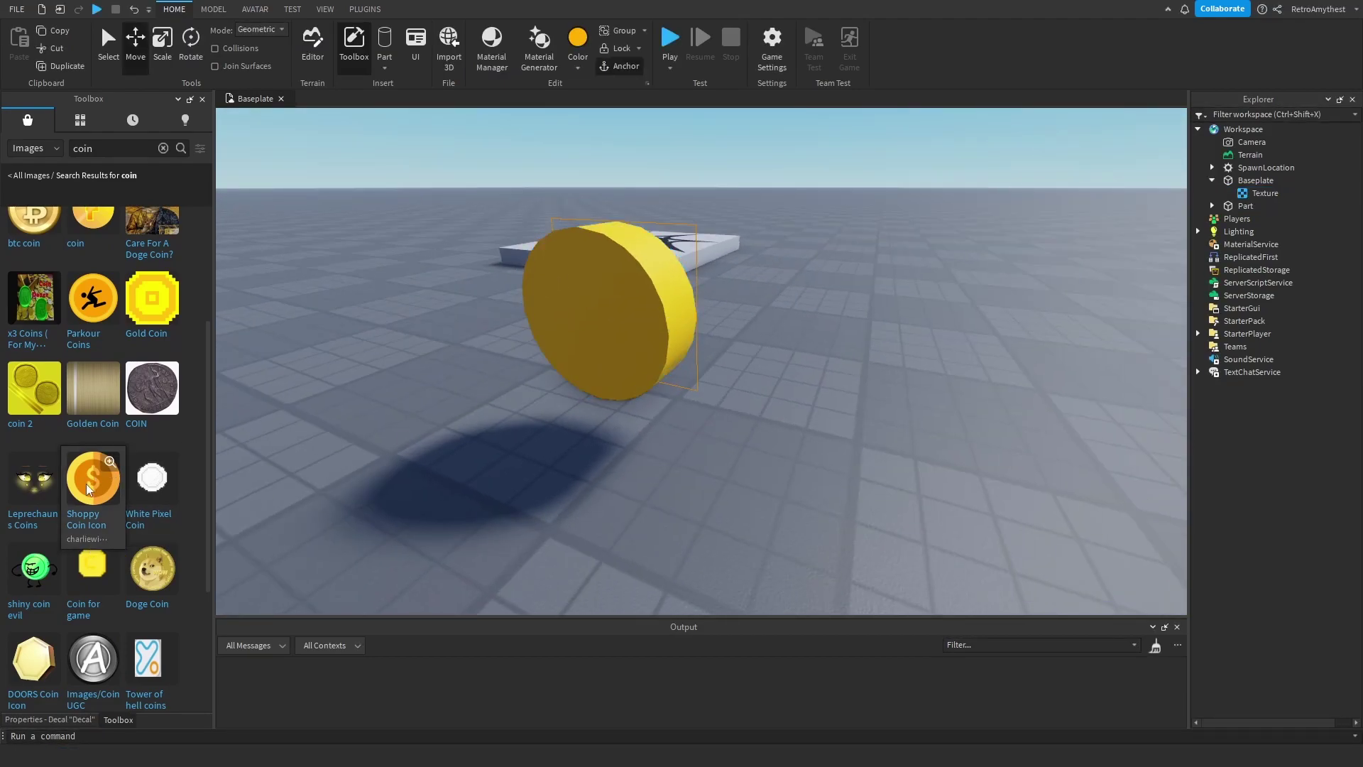
pyautogui.moveTo(95, 488); pyautogui.dragTo(604, 312)
pyautogui.scroll(-3, 755, 462)
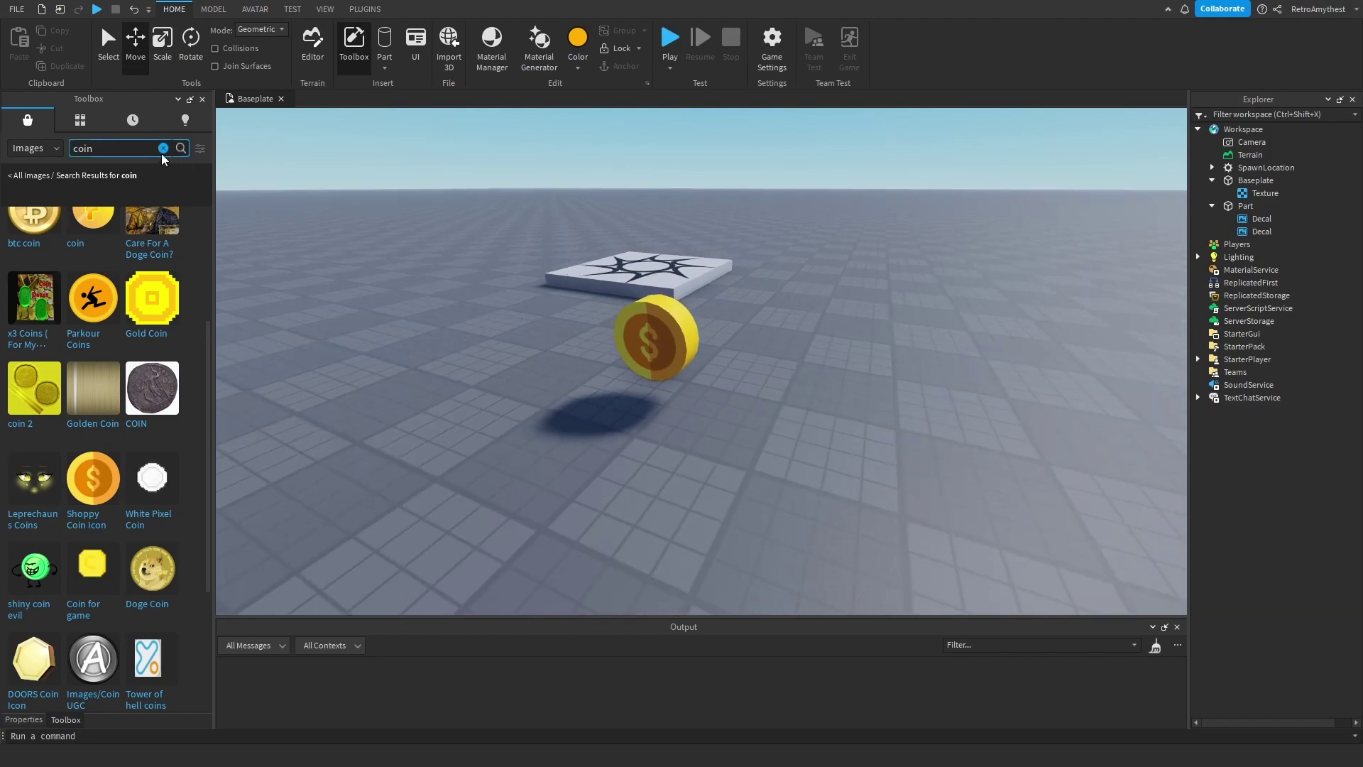
pyautogui.click(163, 147)
pyautogui.moveTo(219, 159); pyautogui.dragTo(605, 319, button='right')
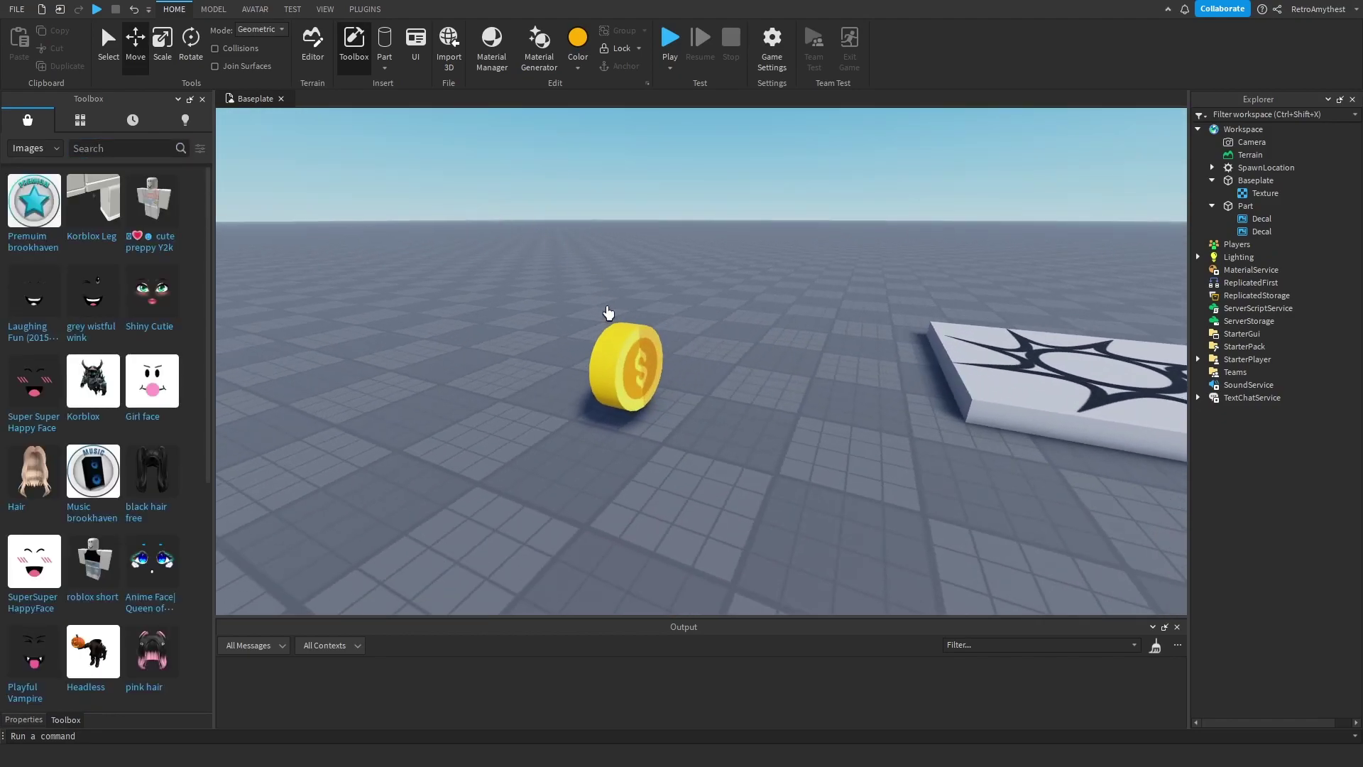
# Set Move snapping to 0.5 studs on the Model tab
pyautogui.click(605, 319)
pyautogui.click(213, 8)
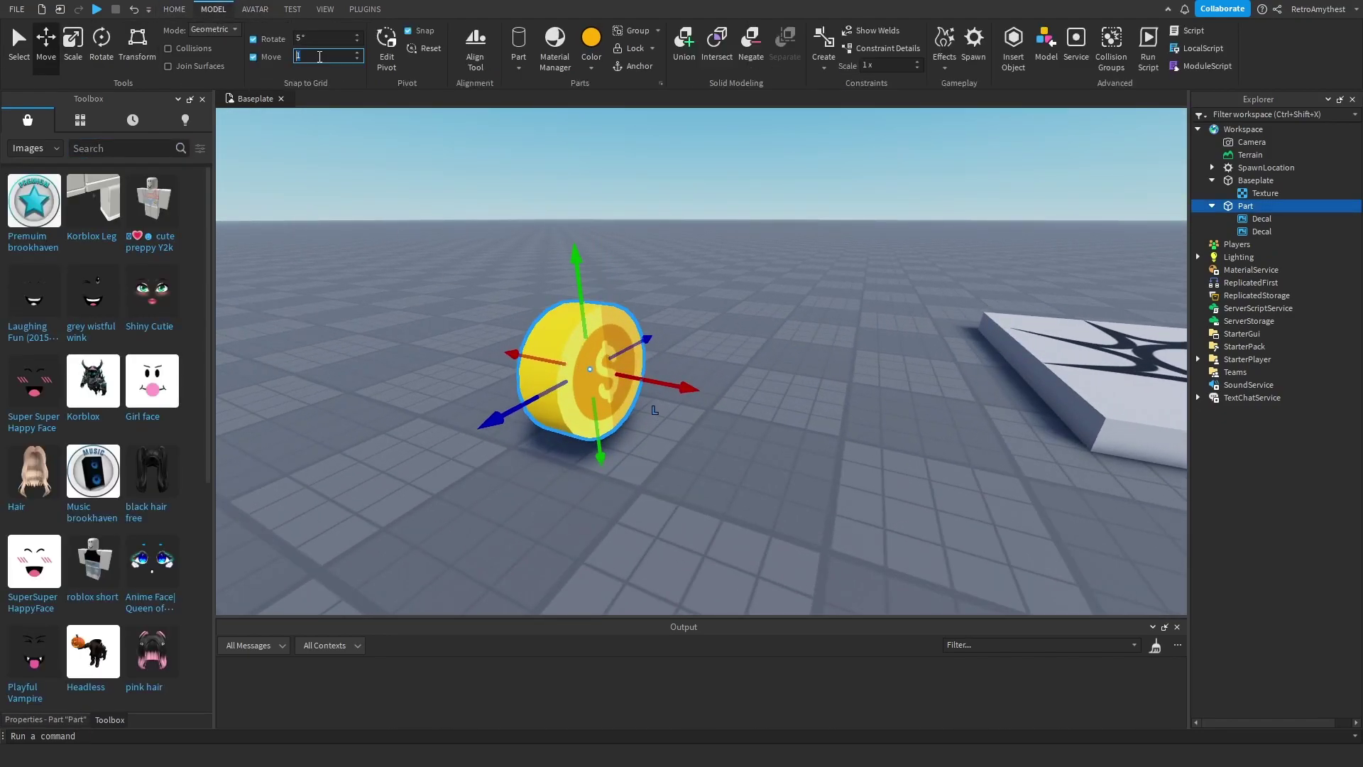
pyautogui.write('0.5 studs')
pyautogui.press('Return')
pyautogui.hotkey('ctrl', '3')
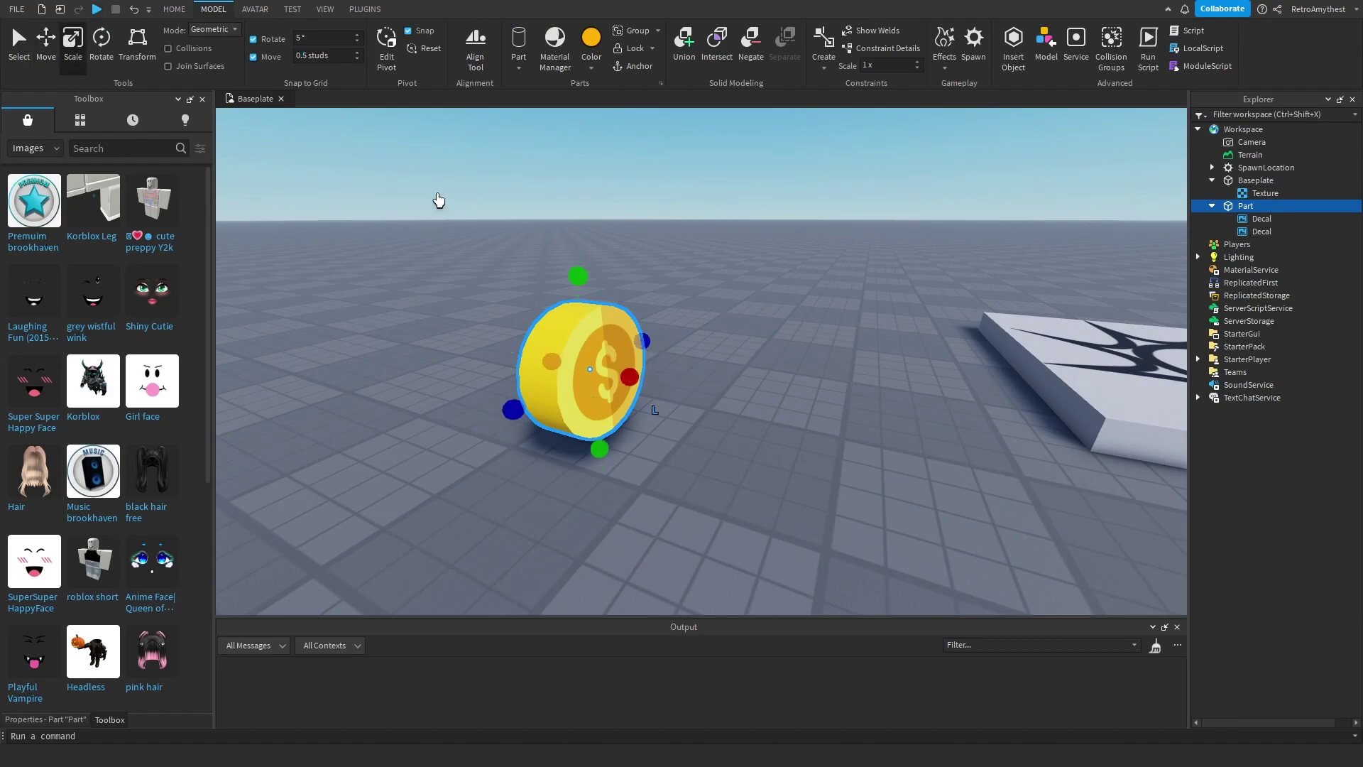
# Rename the disc part to Coin in Explorer
pyautogui.click(664, 384)
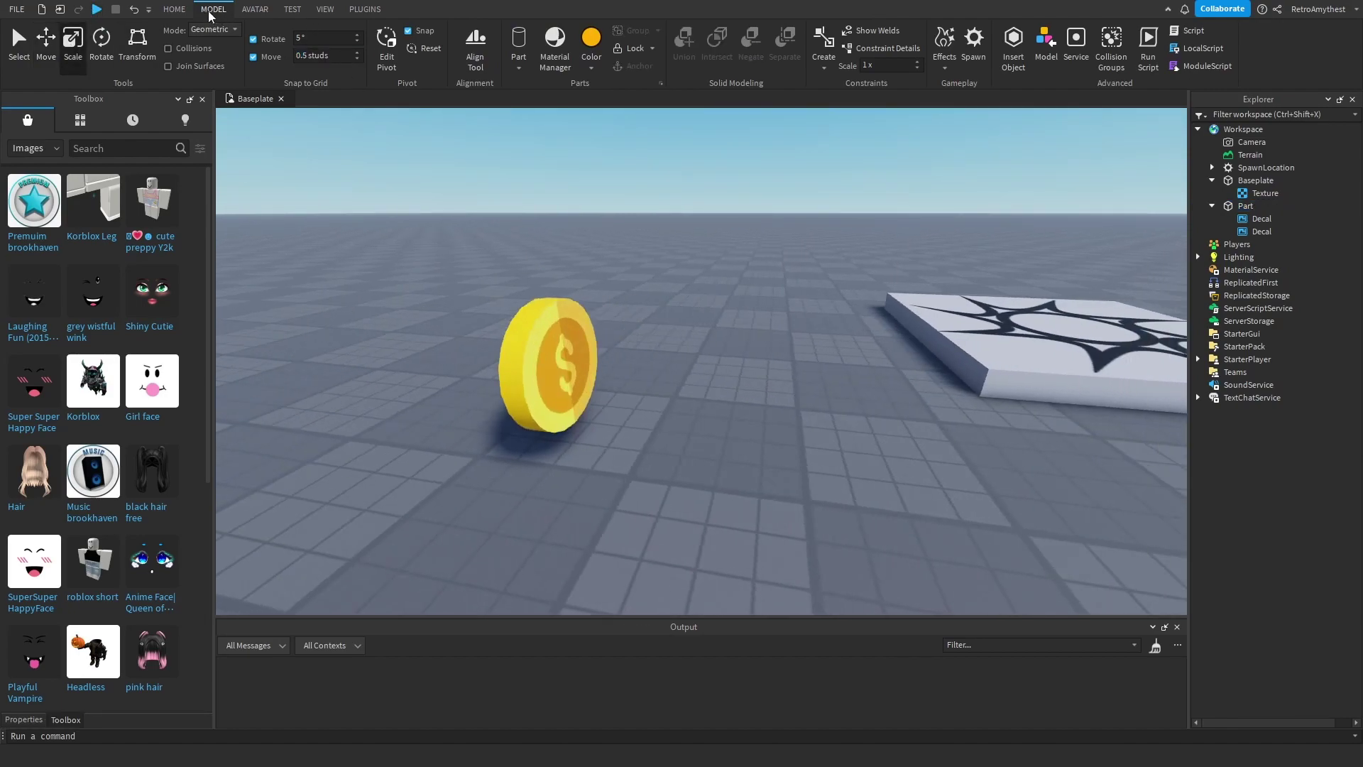
pyautogui.click(174, 8)
pyautogui.moveTo(466, 199); pyautogui.dragTo(468, 204, button='right')
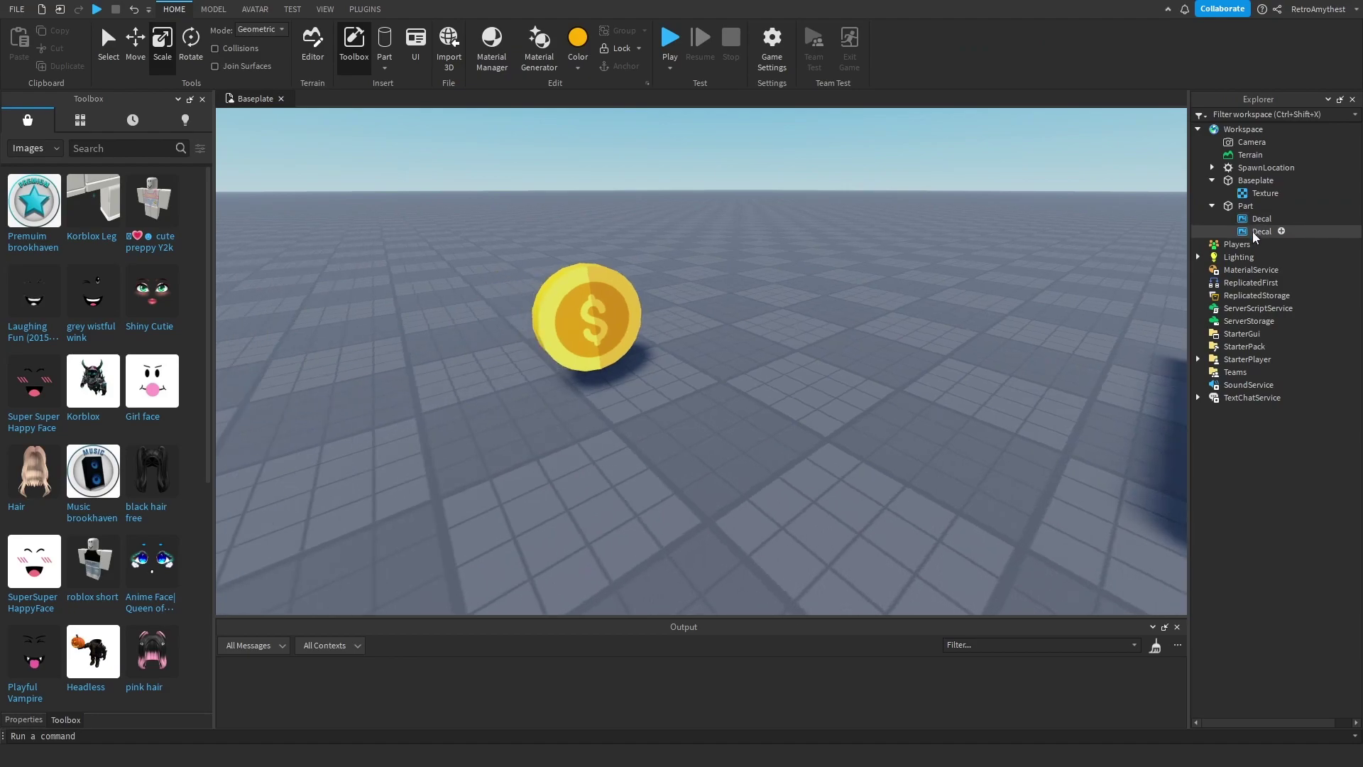
pyautogui.rightClick(1245, 206)
pyautogui.click(1225, 306)
pyautogui.write('Coin')
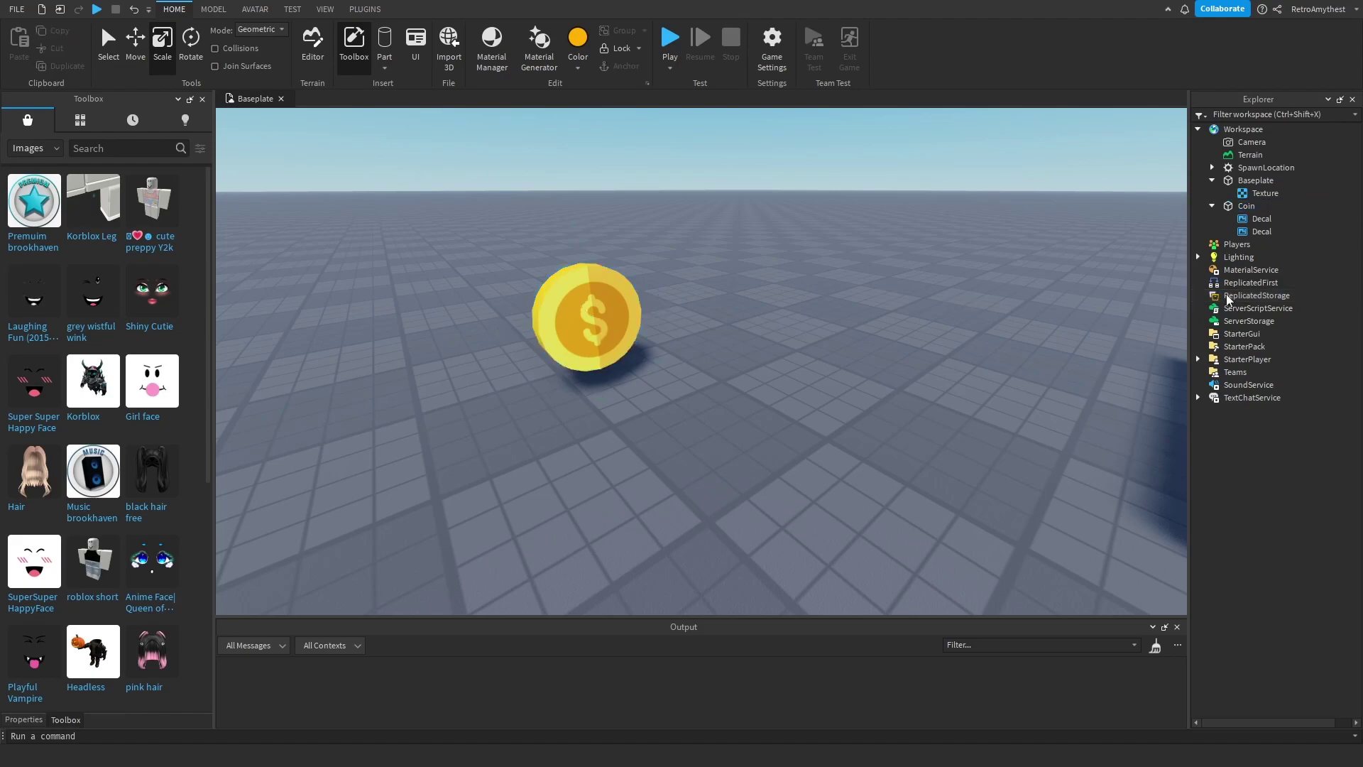
# Add a new server script named LeaderstatsScript
pyautogui.click(1300, 307)
pyautogui.click(1221, 362)
pyautogui.click(1247, 321)
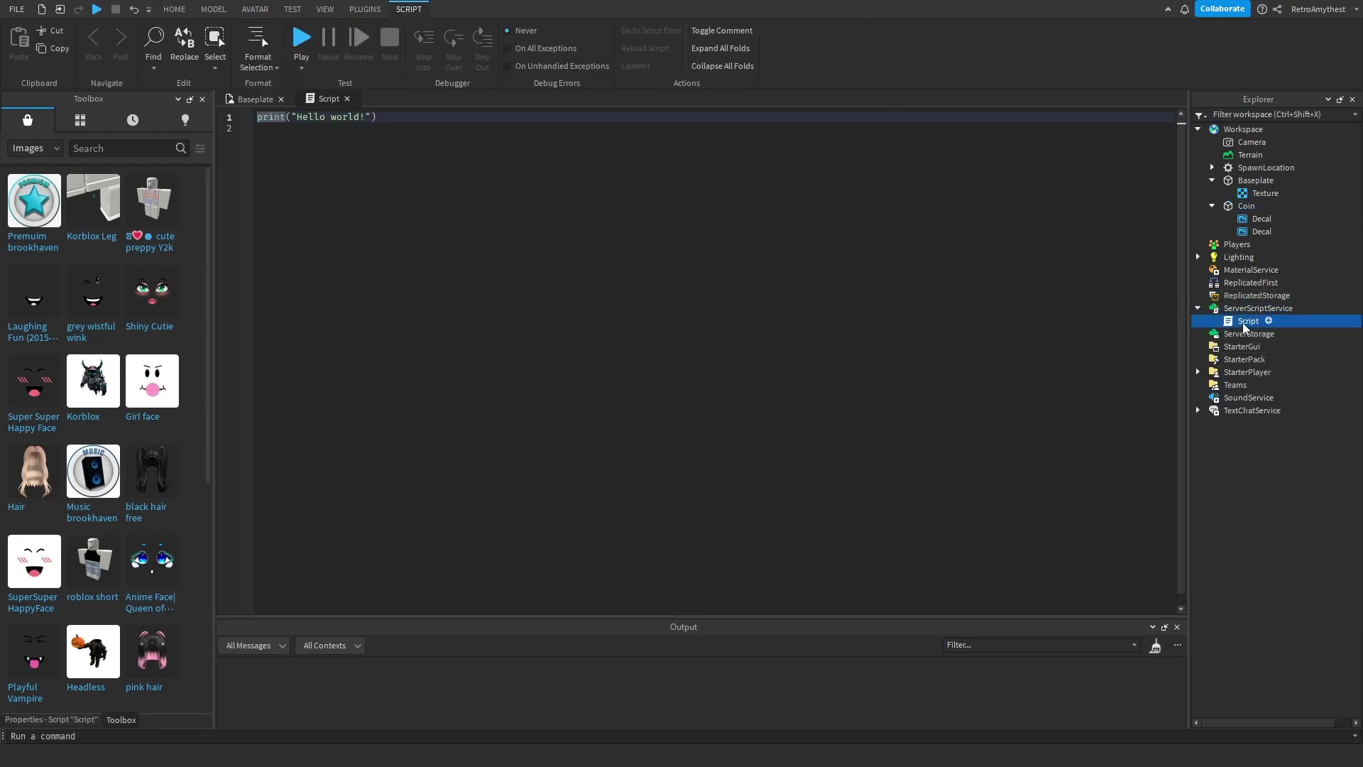
pyautogui.rightClick(1247, 321)
pyautogui.click(1239, 181)
pyautogui.press('Return')
# Replace the placeholder print with a player-join handler creating a leaderstats Folder
pyautogui.press('BackSpace')
pyautogui.write('Leaderstats')
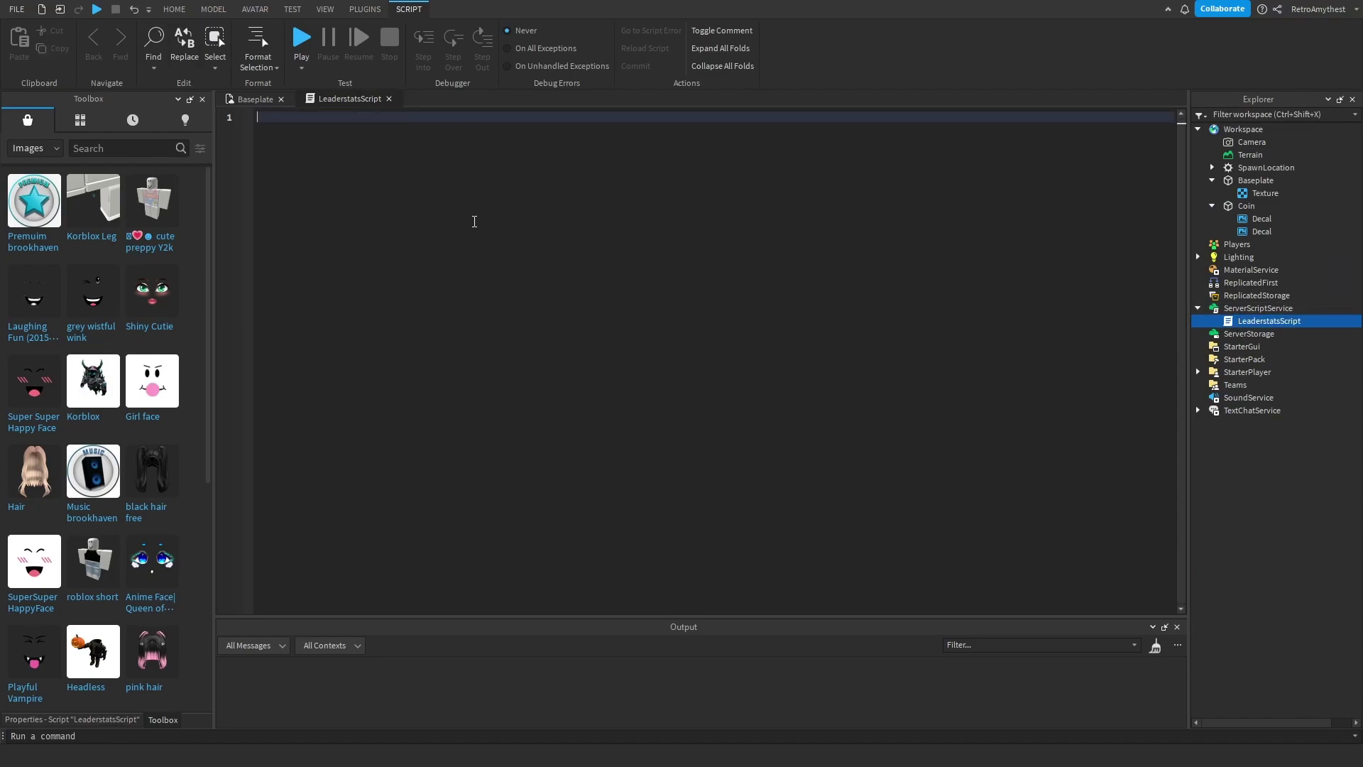
pyautogui.write('ame.Pl')
pyautogui.write('ayers.')
pyautogui.press('Escape')
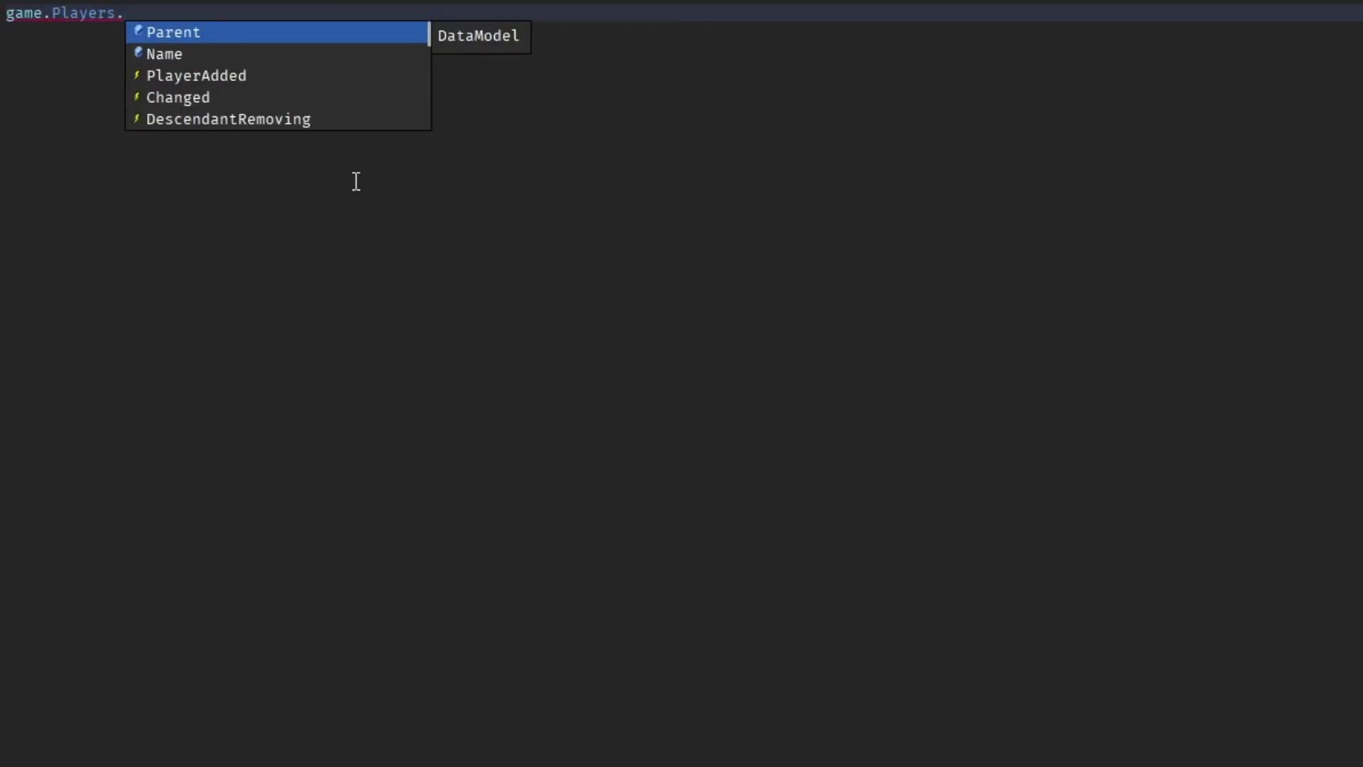
pyautogui.press('Tab')
pyautogui.write('(function()')
pyautogui.write('er')
pyautogui.press('Return')
pyautogui.write('locallea')
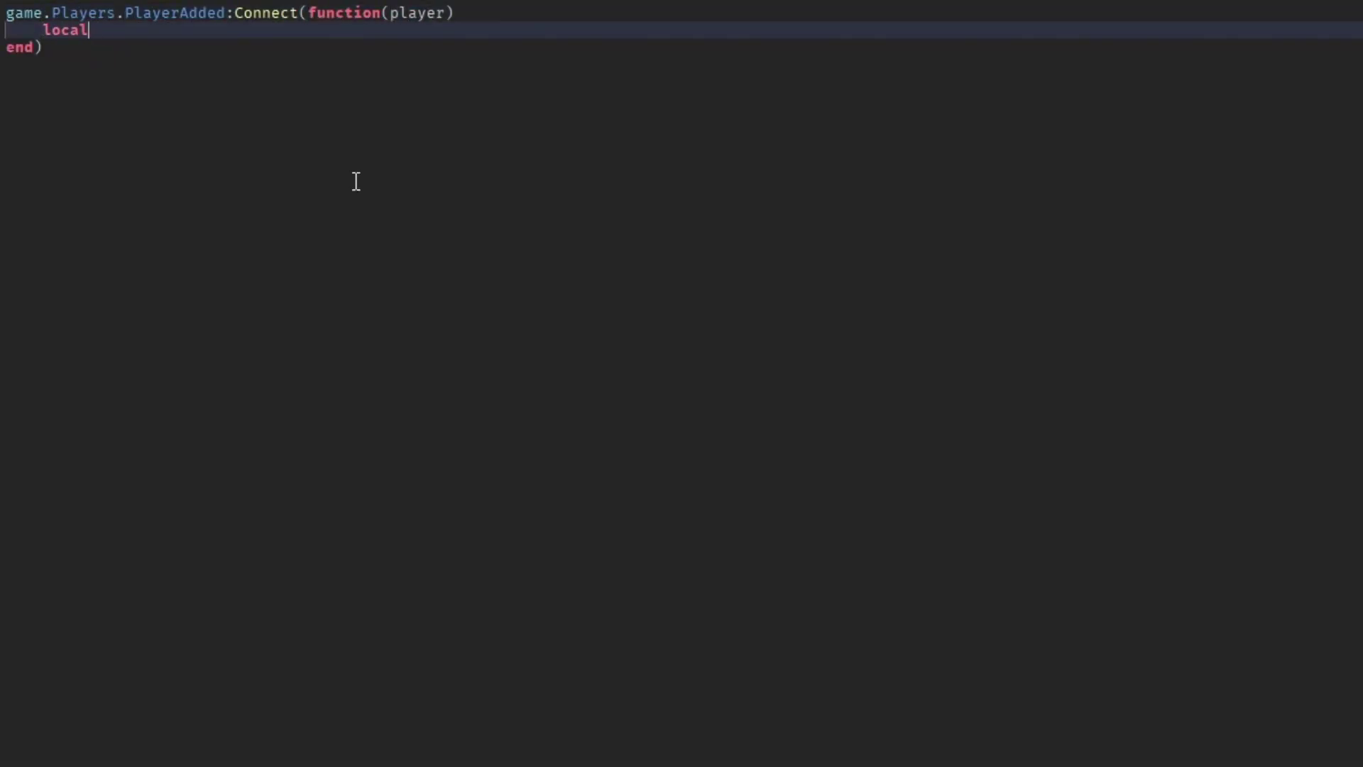
pyautogui.write('Instance.new("Fol')
pyautogui.press('Tab')
pyautogui.press('Return')
pyautogui.write('le')
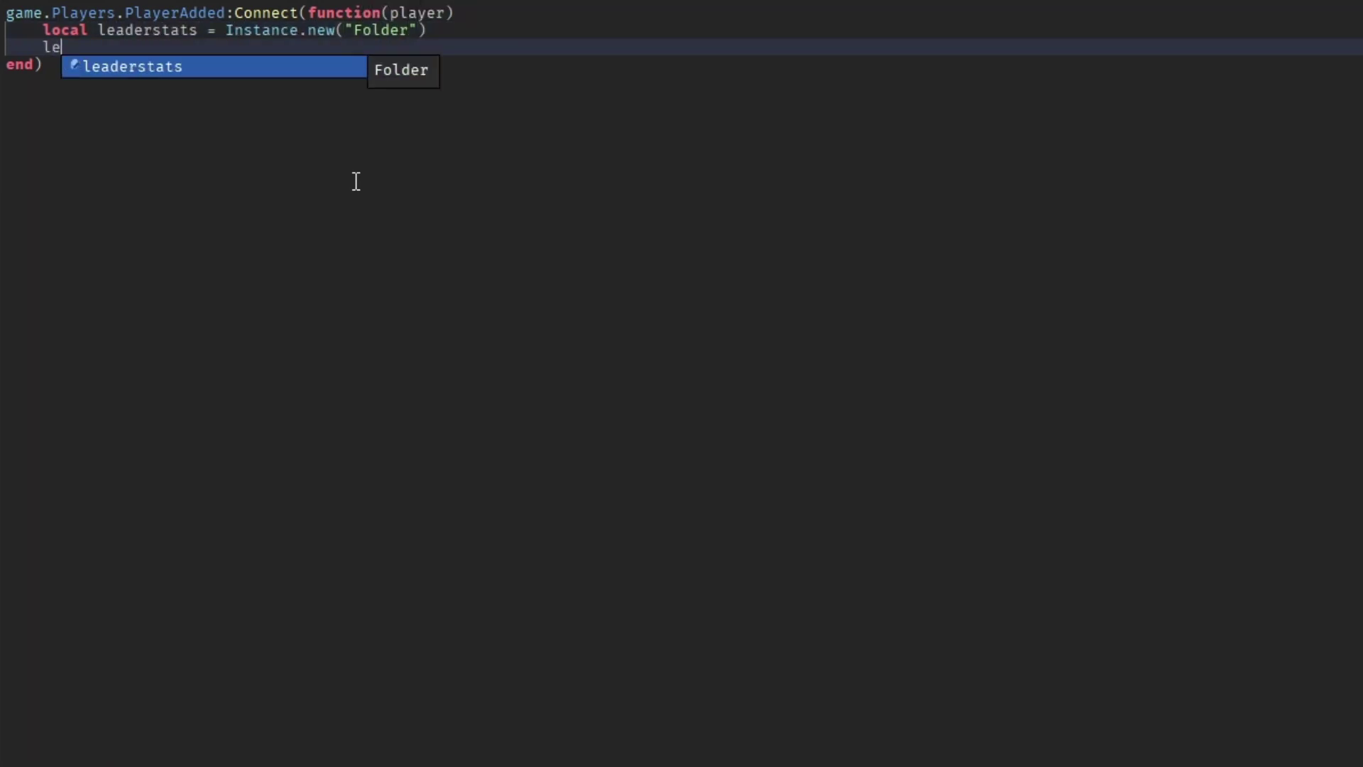
pyautogui.press('Tab')
pyautogui.write('.Parent = player')
pyautogui.press('Return')
pyautogui.write('leaderstats.Name = "leaderstats"')
# Create a Coins IntValue parented to leaderstats, and select the Coins name
pyautogui.press('Return')
pyautogui.press('Return')
pyautogui.write('local ')
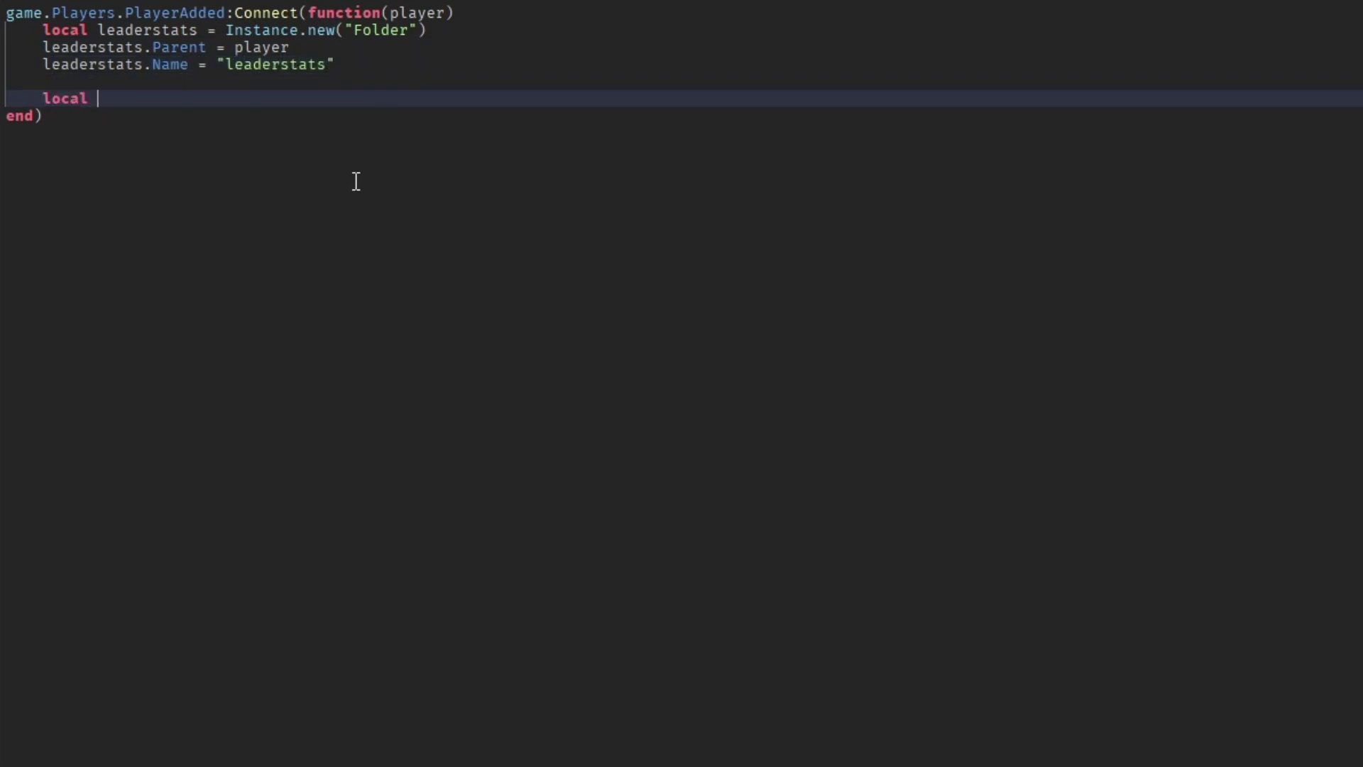
pyautogui.write('coins = Instance.new("')
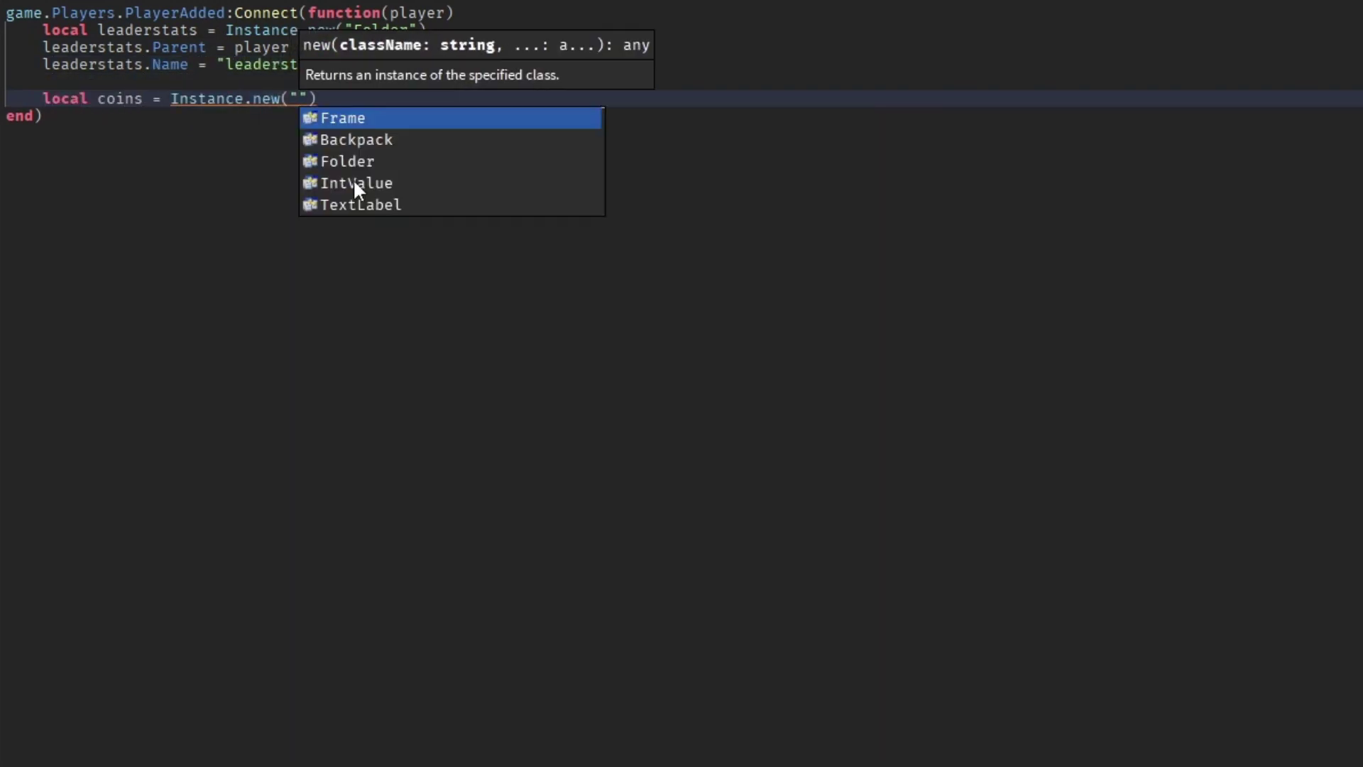
pyautogui.click(357, 183)
pyautogui.press('Return')
pyautogui.write('coins.v')
pyautogui.press('BackSpace')
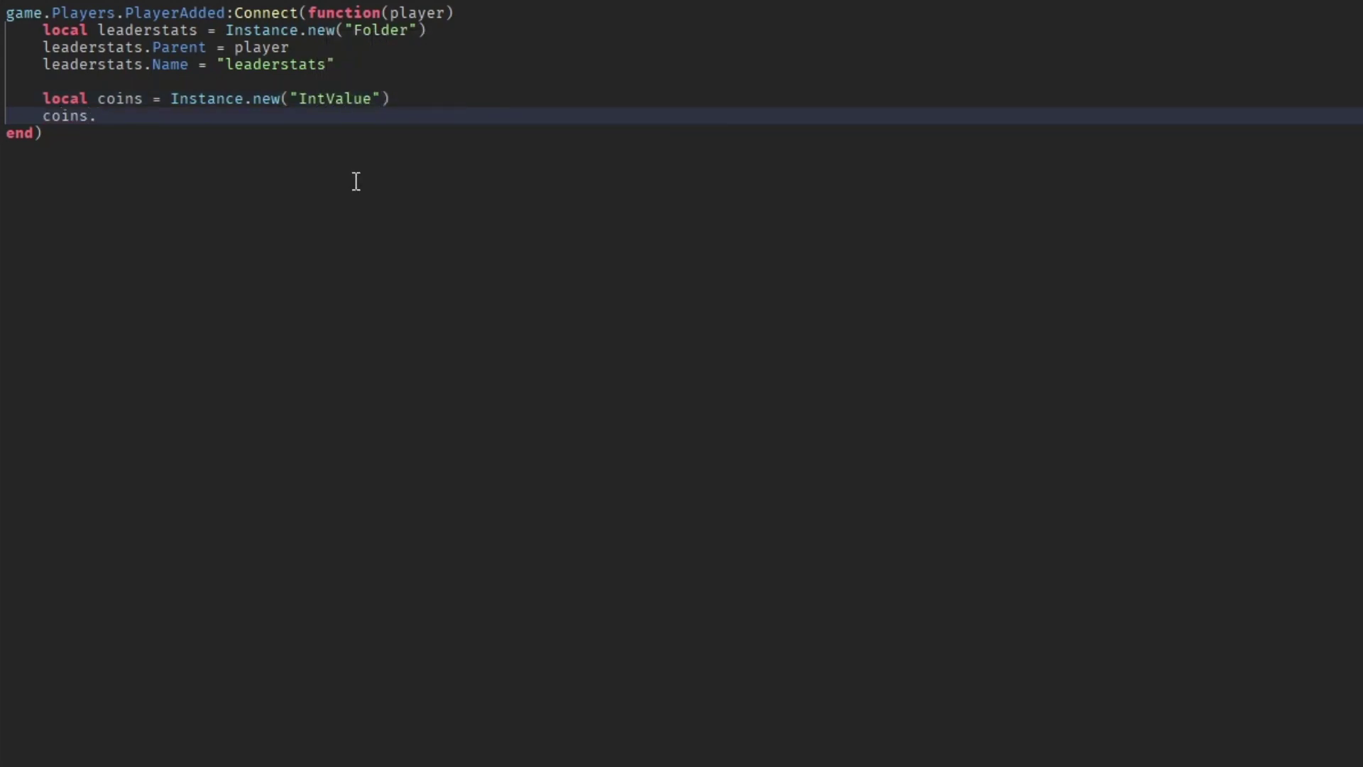
pyautogui.press('Return')
pyautogui.write('coins.Parent = leaderstats')
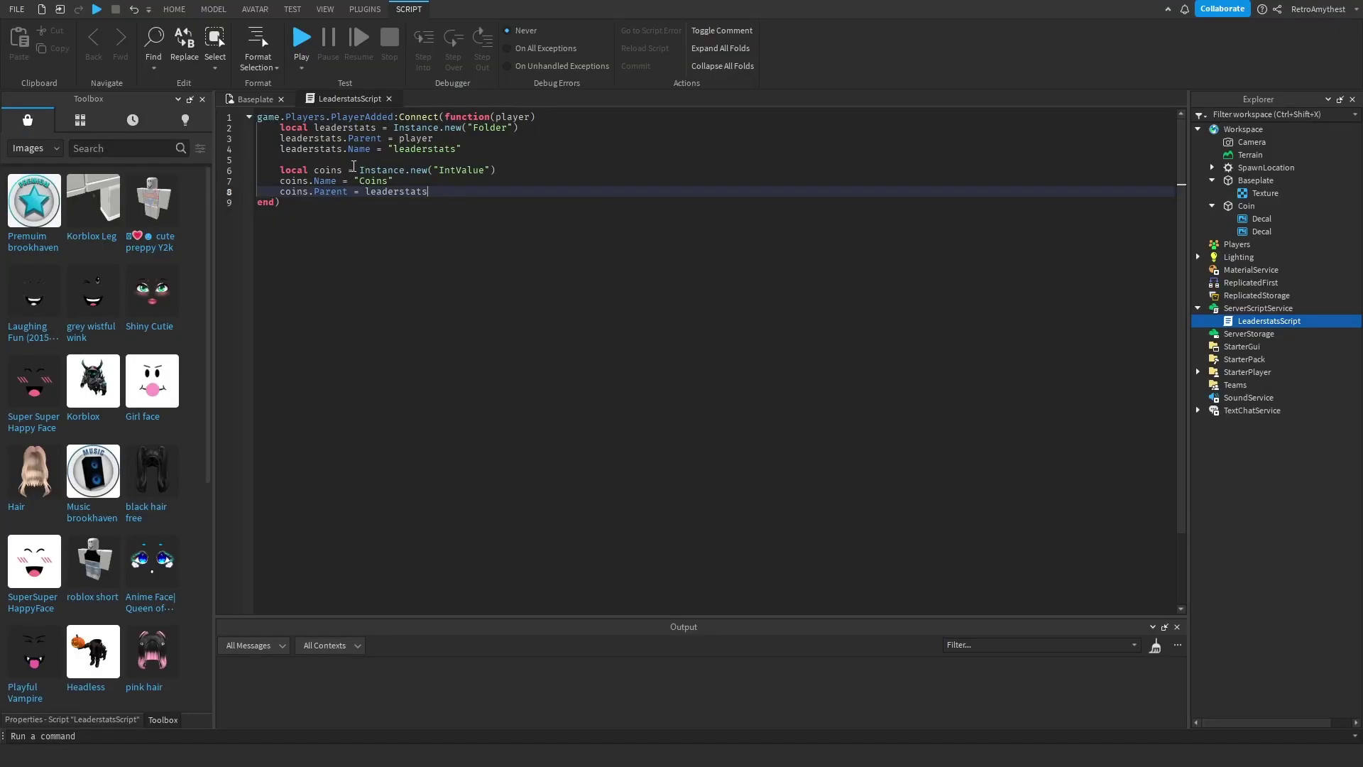
pyautogui.doubleClick(362, 181)
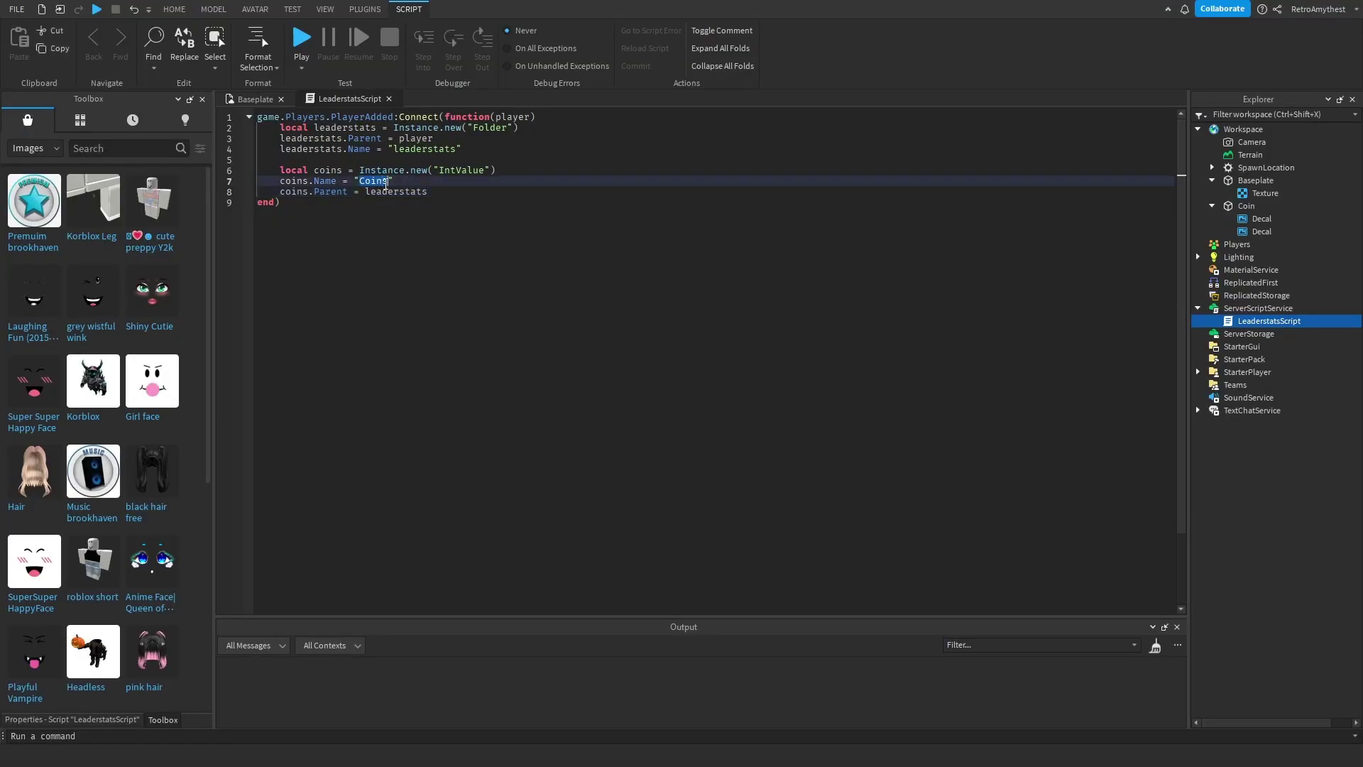
pyautogui.click(390, 99)
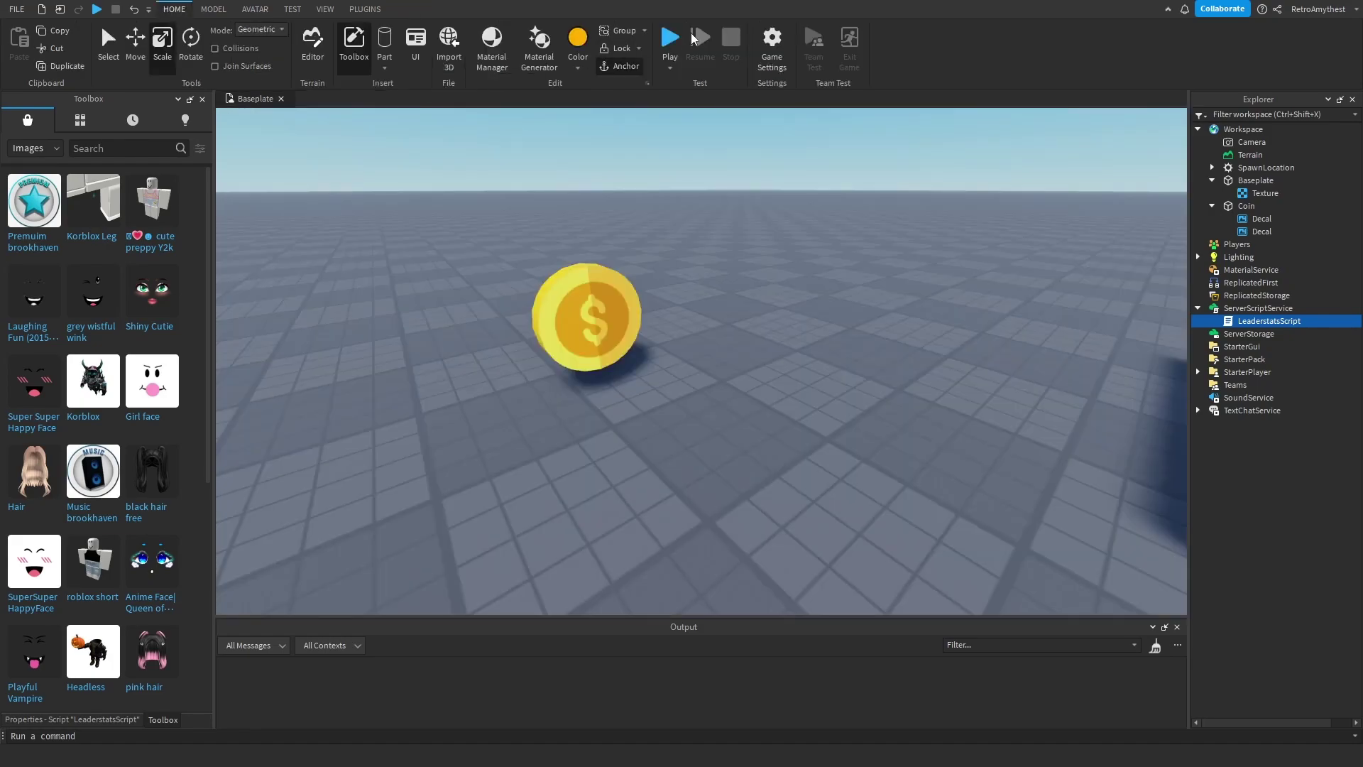
pyautogui.click(667, 40)
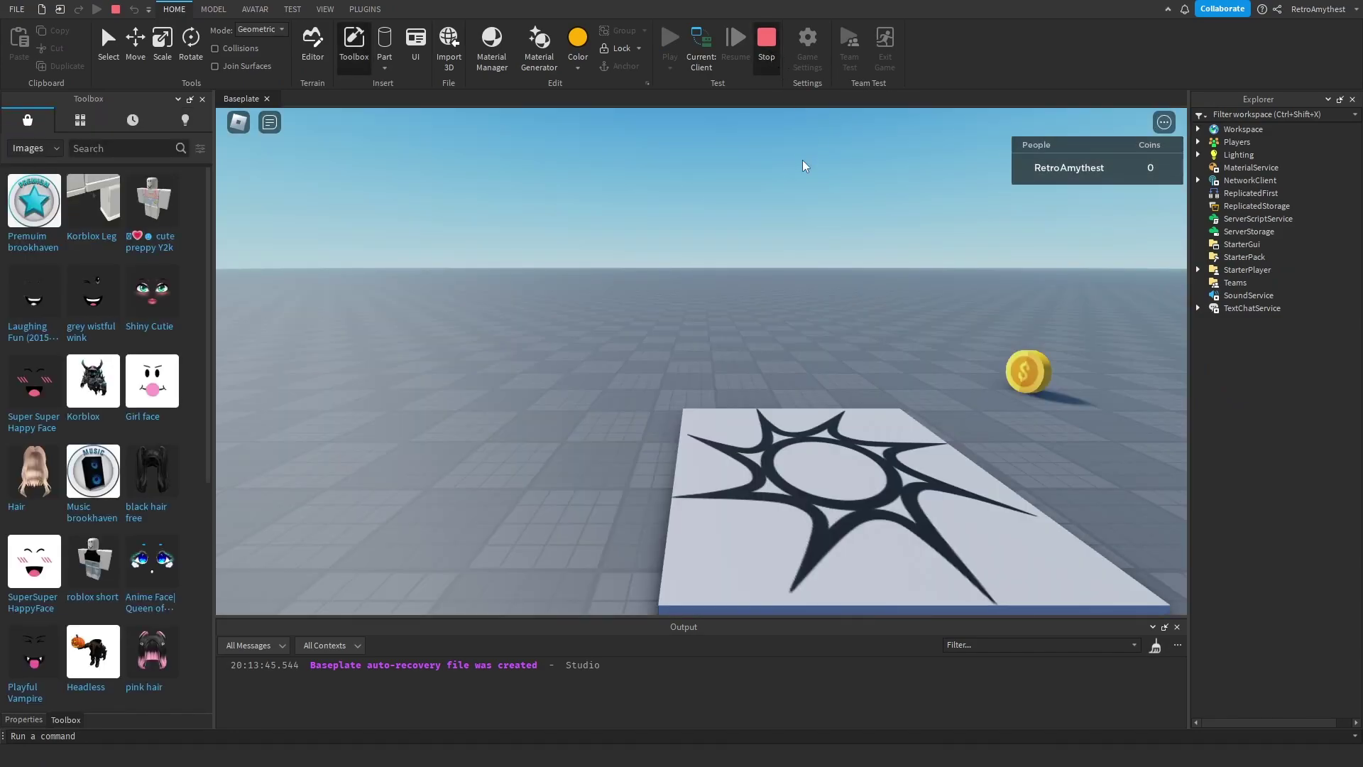
pyautogui.hotkey('shift', 'F5')
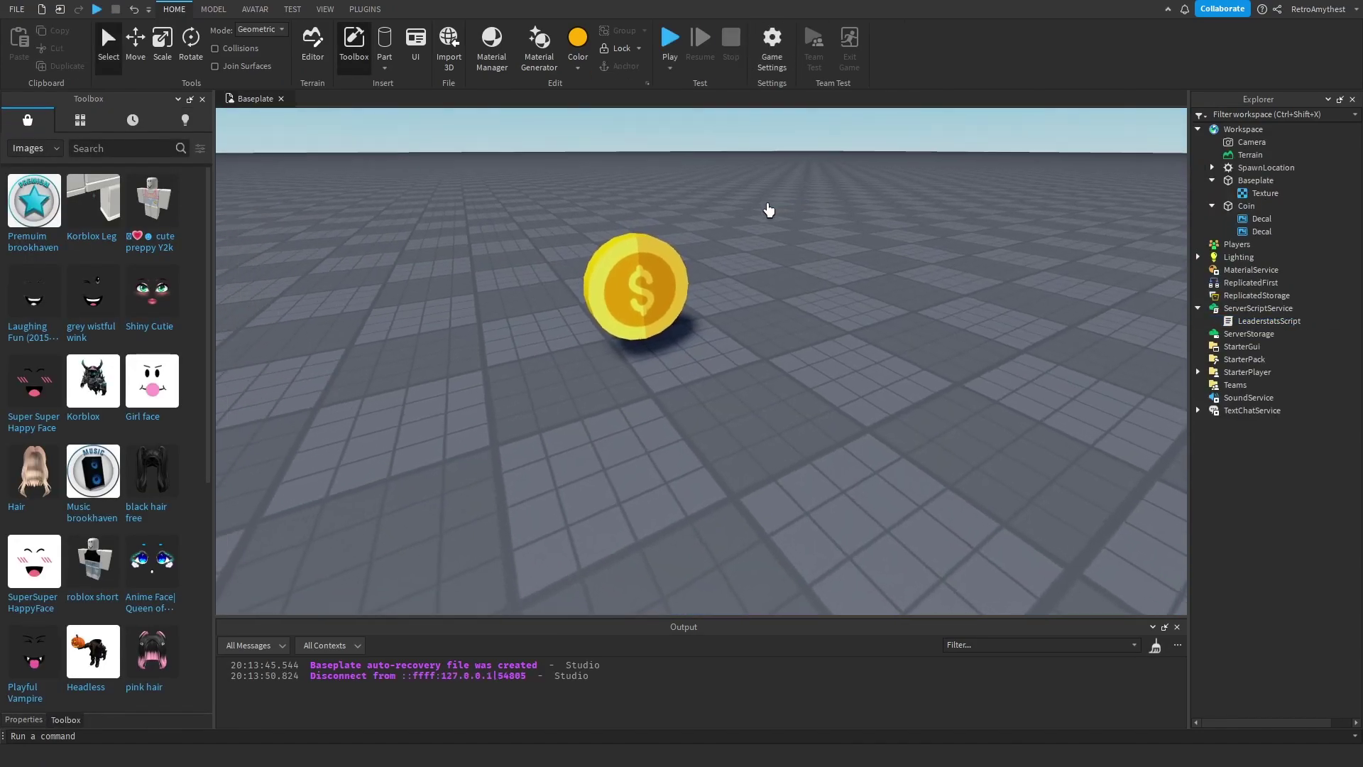
pyautogui.click(644, 235)
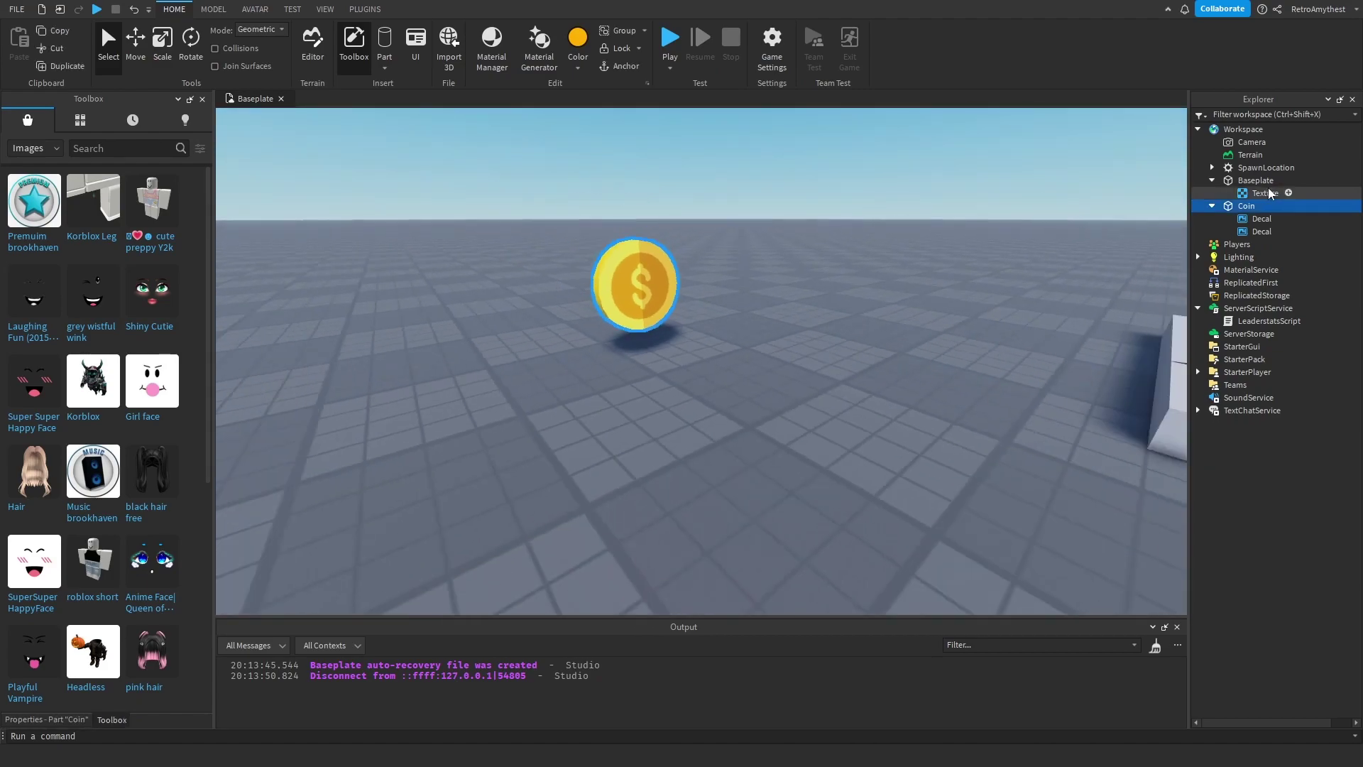
# Insert a Script into Coin with a Touched handler that checks for a Humanoid
pyautogui.click(1265, 206)
pyautogui.click(1252, 261)
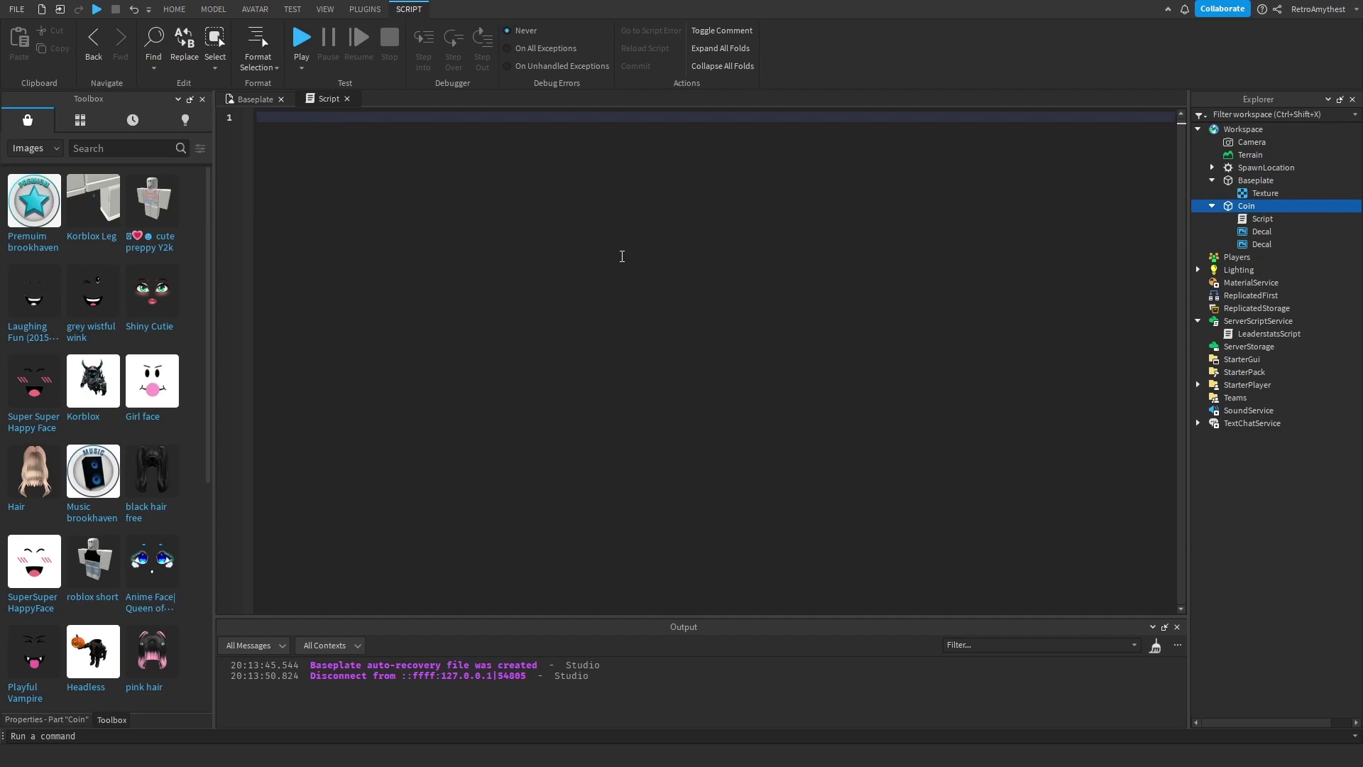
pyautogui.write('script.Parent.Touched:')
pyautogui.press('Tab')
pyautogui.write('(function')
pyautogui.write('(hit')
pyautogui.press('Return')
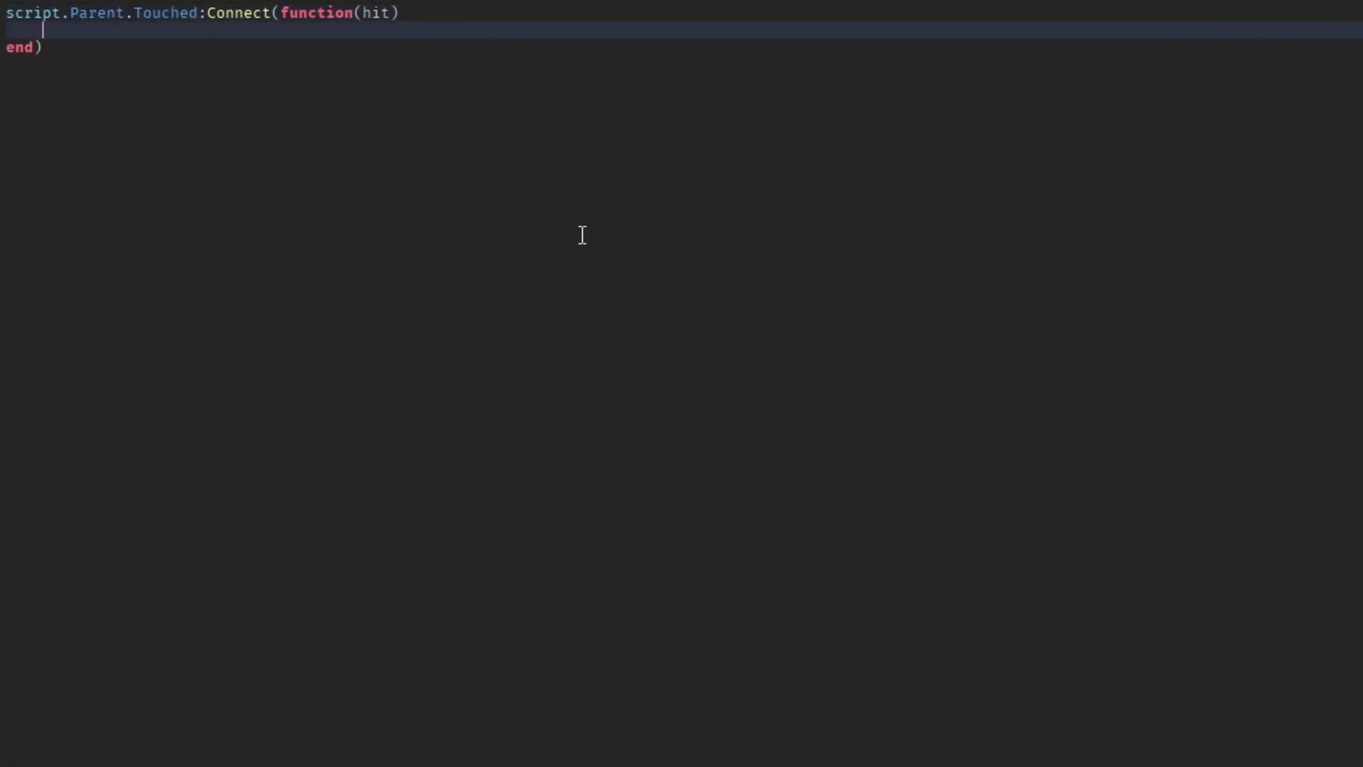
pyautogui.write(':F')
pyautogui.press('Tab')
pyautogui.write('("Humanoid") then')
pyautogui.press('Return')
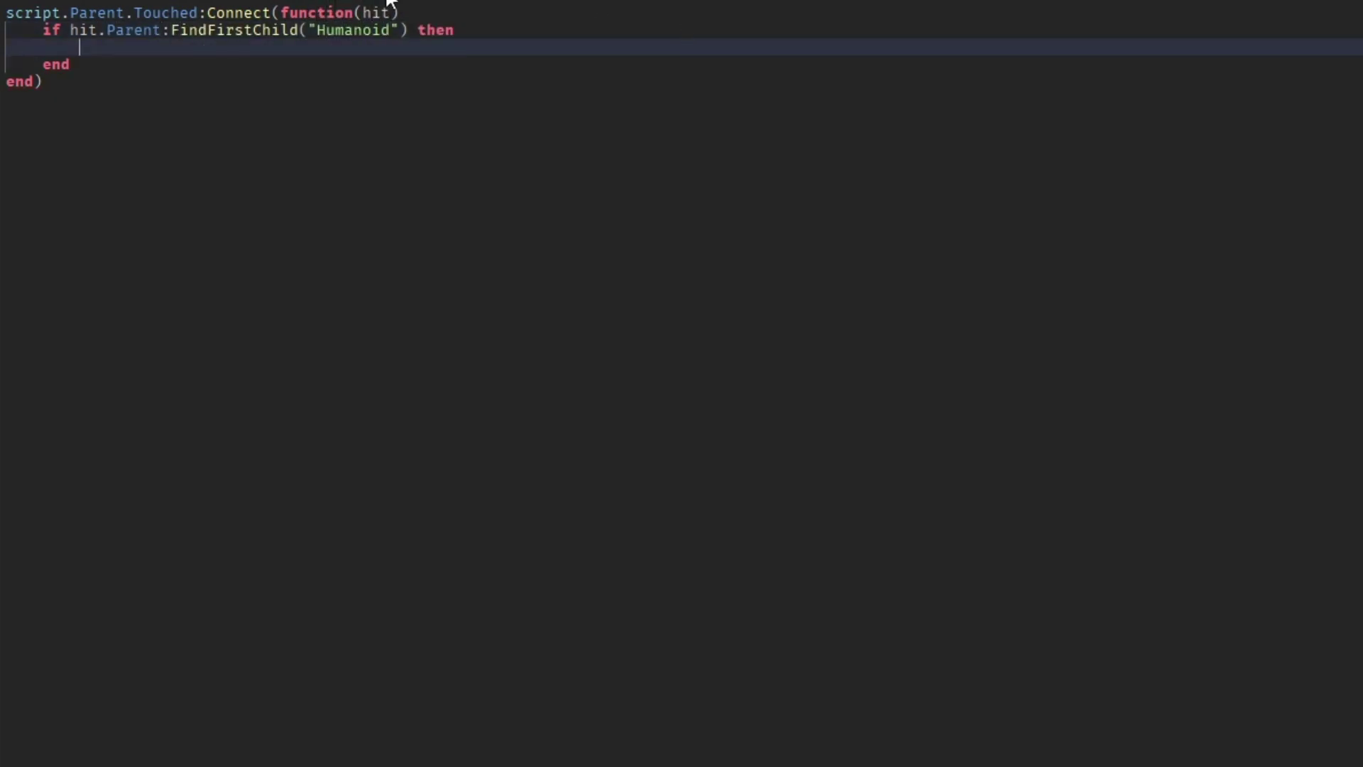
# Add a deb debounce and look up the player with GetPlayerFromCharacter
pyautogui.click(9, 13)
pyautogui.press('Return')
pyautogui.press('Return')
pyautogui.write('= false')
pyautogui.click(115, 82)
pyautogui.write('if deb == false then')
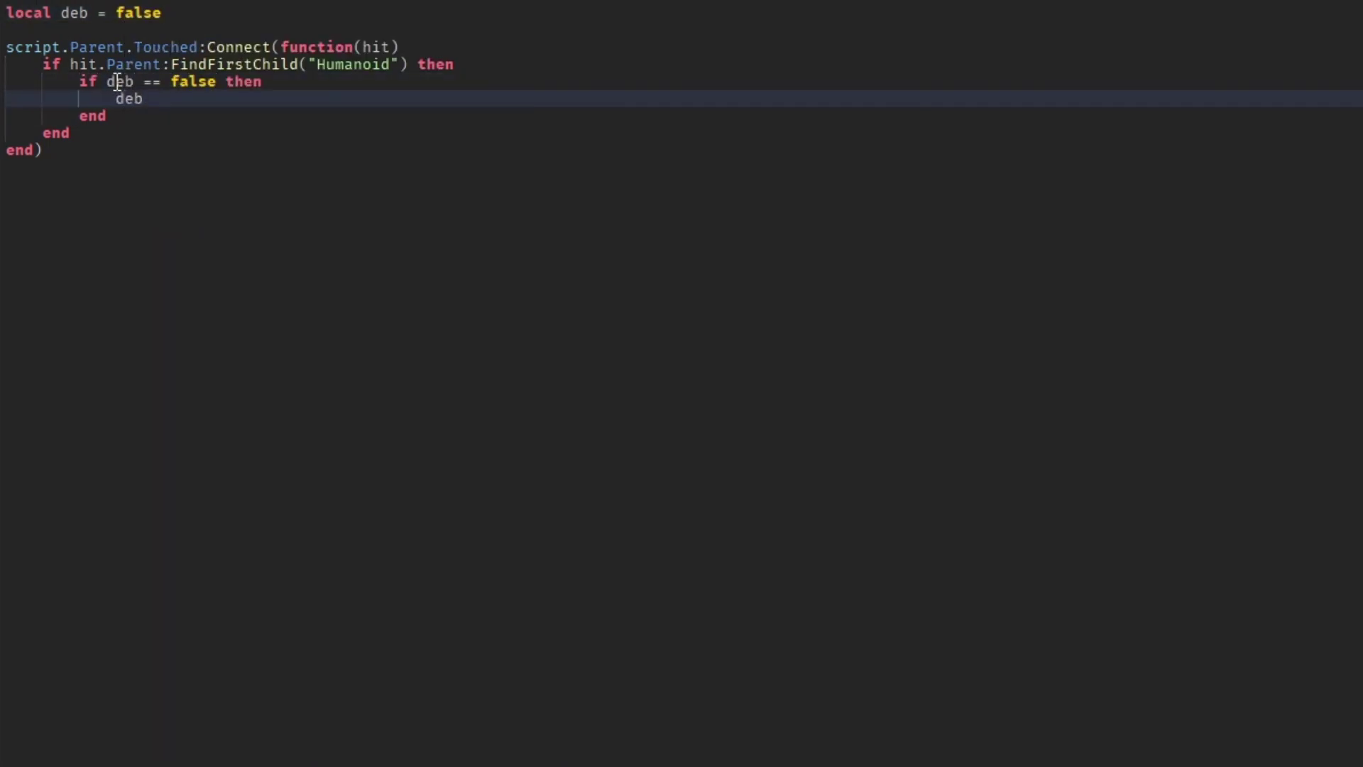
pyautogui.write(' \t\t\tdeb = true \t\t\twait(1) \t\t\tdeb = false')
pyautogui.click(239, 97)
pyautogui.press('Return')
pyautogui.write('= game.')
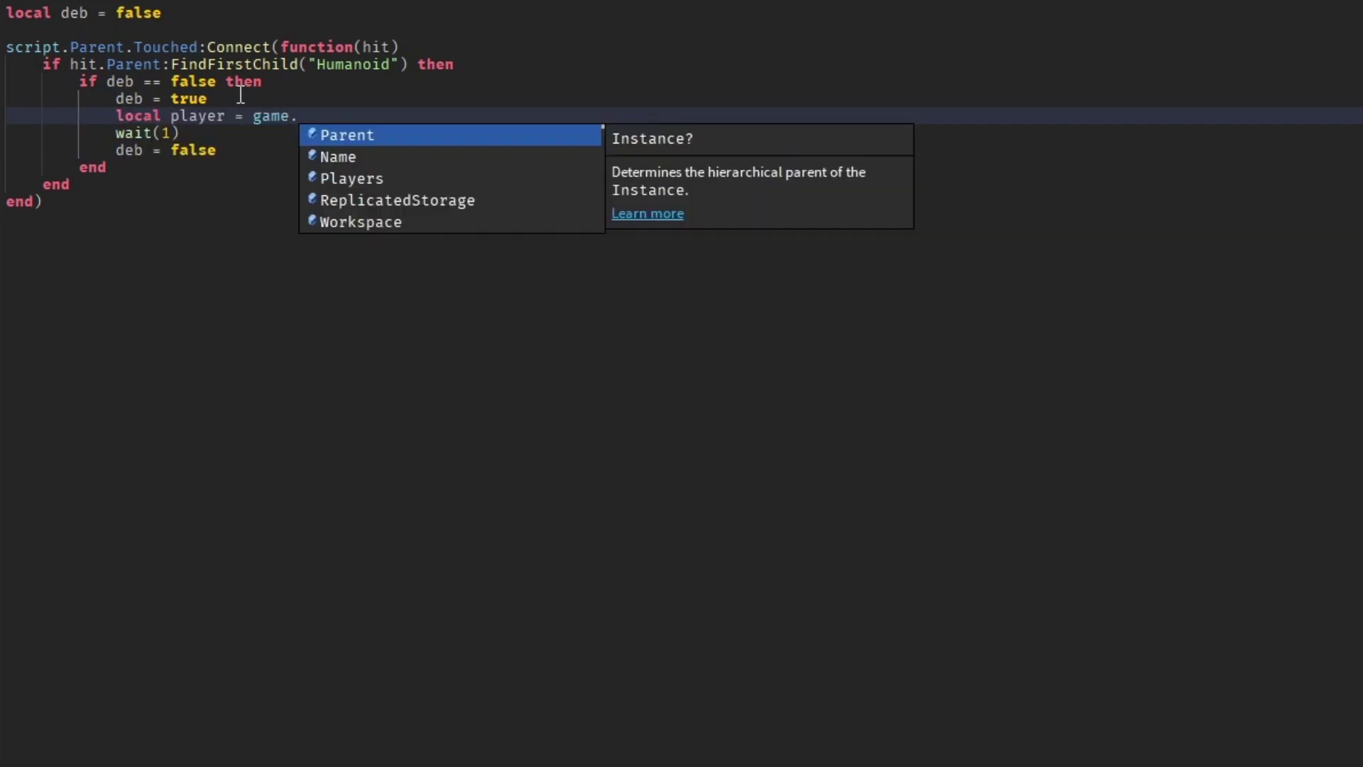
pyautogui.write('Players:getplayerf')
pyautogui.press('Tab')
pyautogui.write('(hit.Parent)')
pyautogui.press('Return')
pyautogui.write('player.leaderstats.COins.Value')
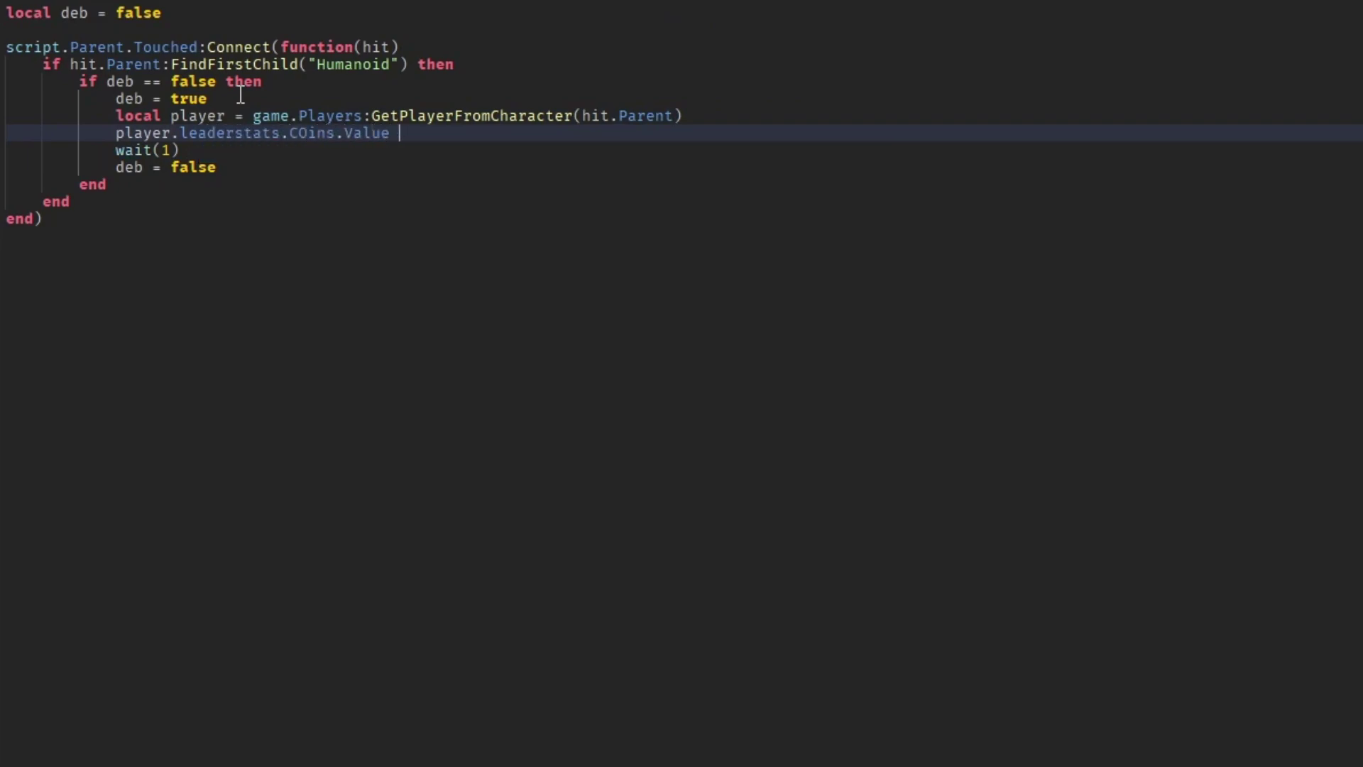
pyautogui.write('= 1')
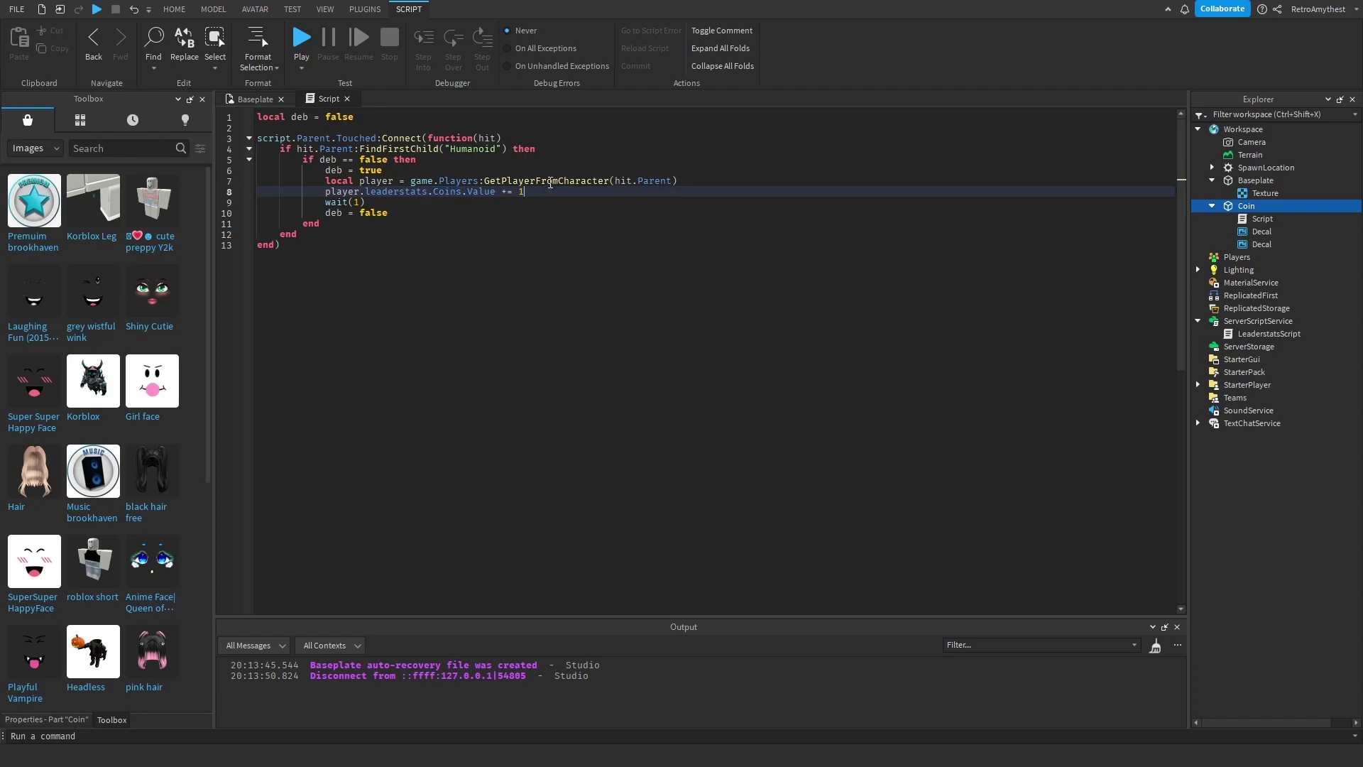
# Add Coins += 1 and Destroy(), then close the script and start a playtest
pyautogui.press('Return')
pyautogui.write('script.Parent:Destroy()')
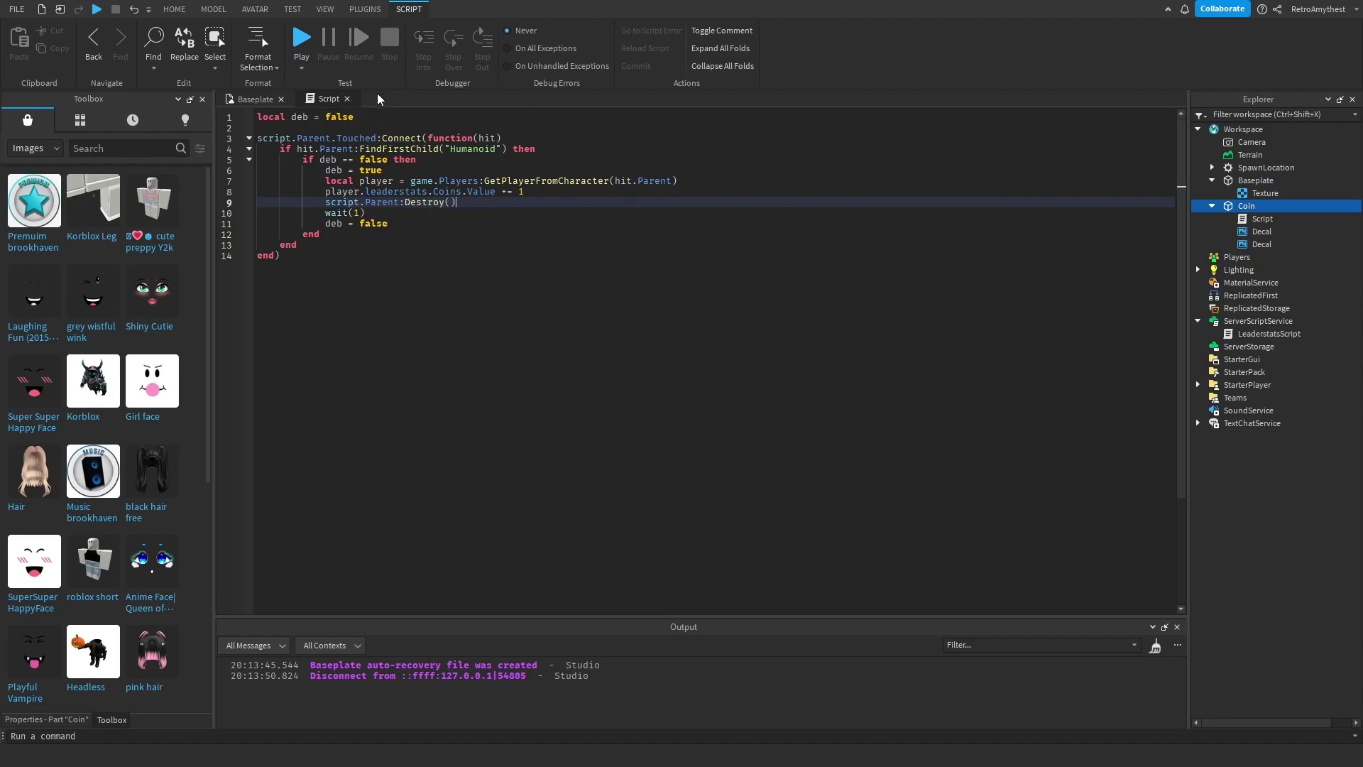
pyautogui.click(347, 98)
pyautogui.click(666, 43)
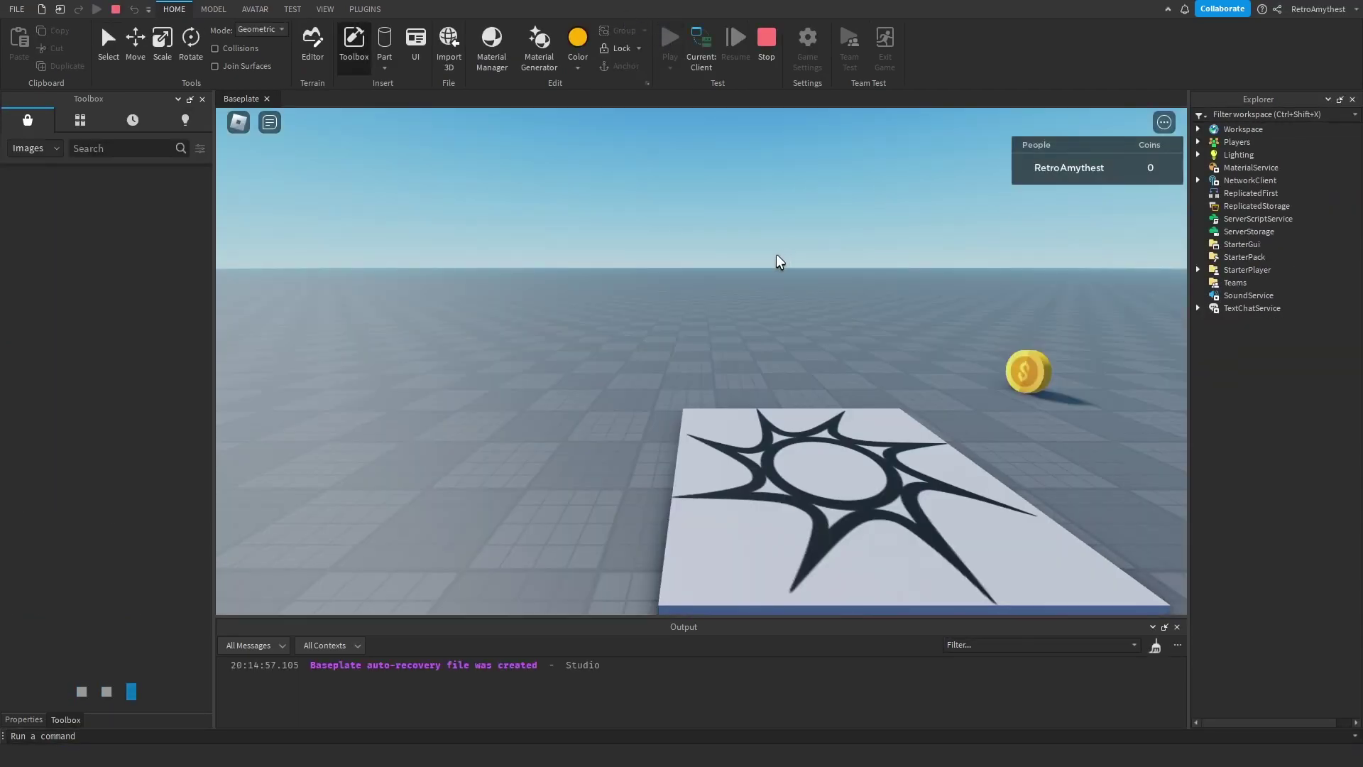
pyautogui.press('w')
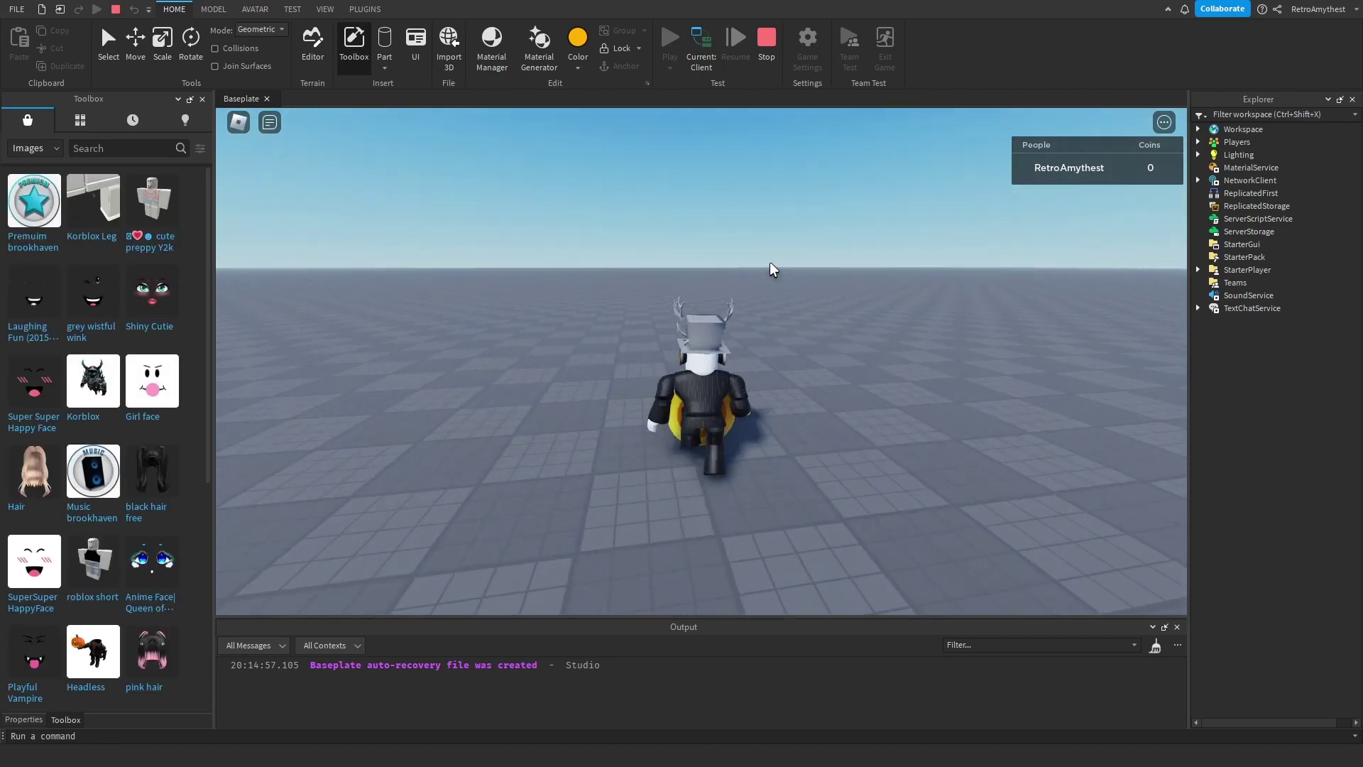
pyautogui.press('s')
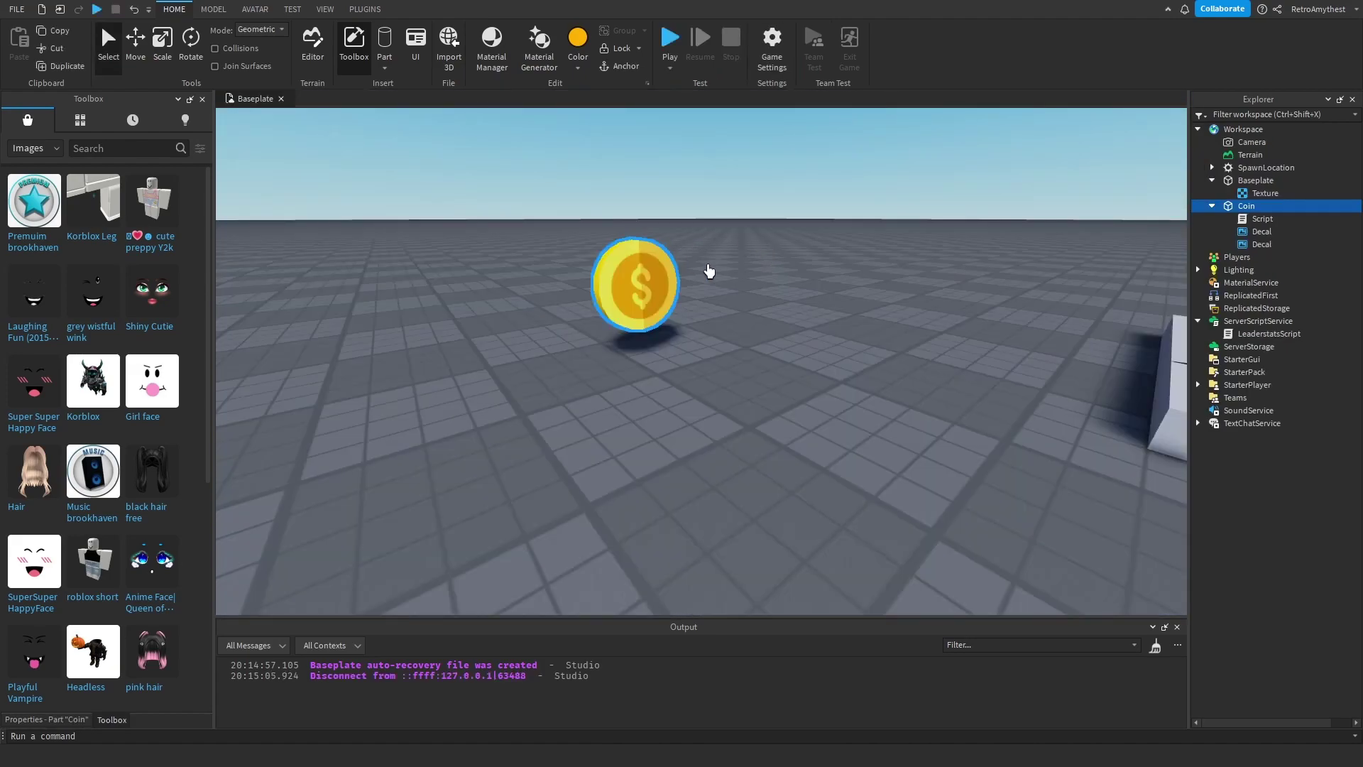
pyautogui.click(652, 265)
pyautogui.hotkey('ctrl', '2')
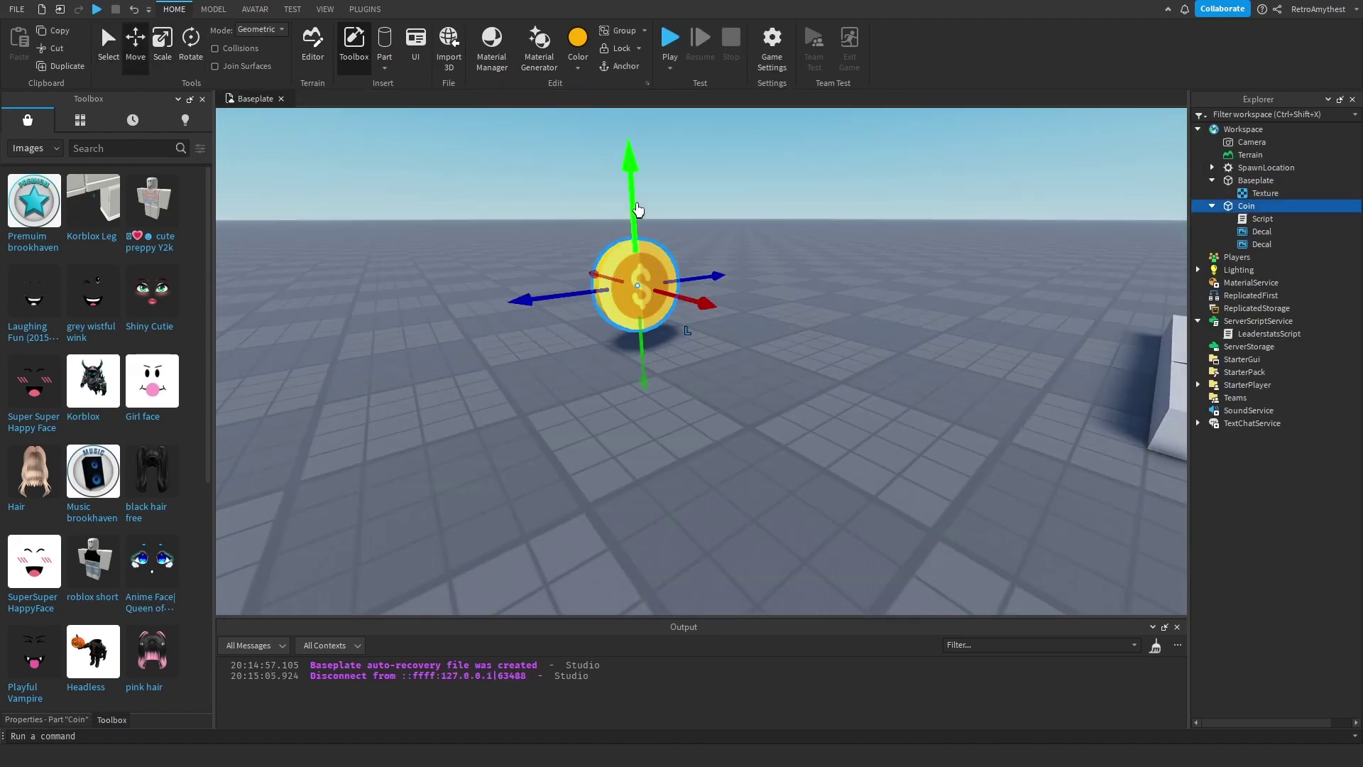
pyautogui.click(735, 220)
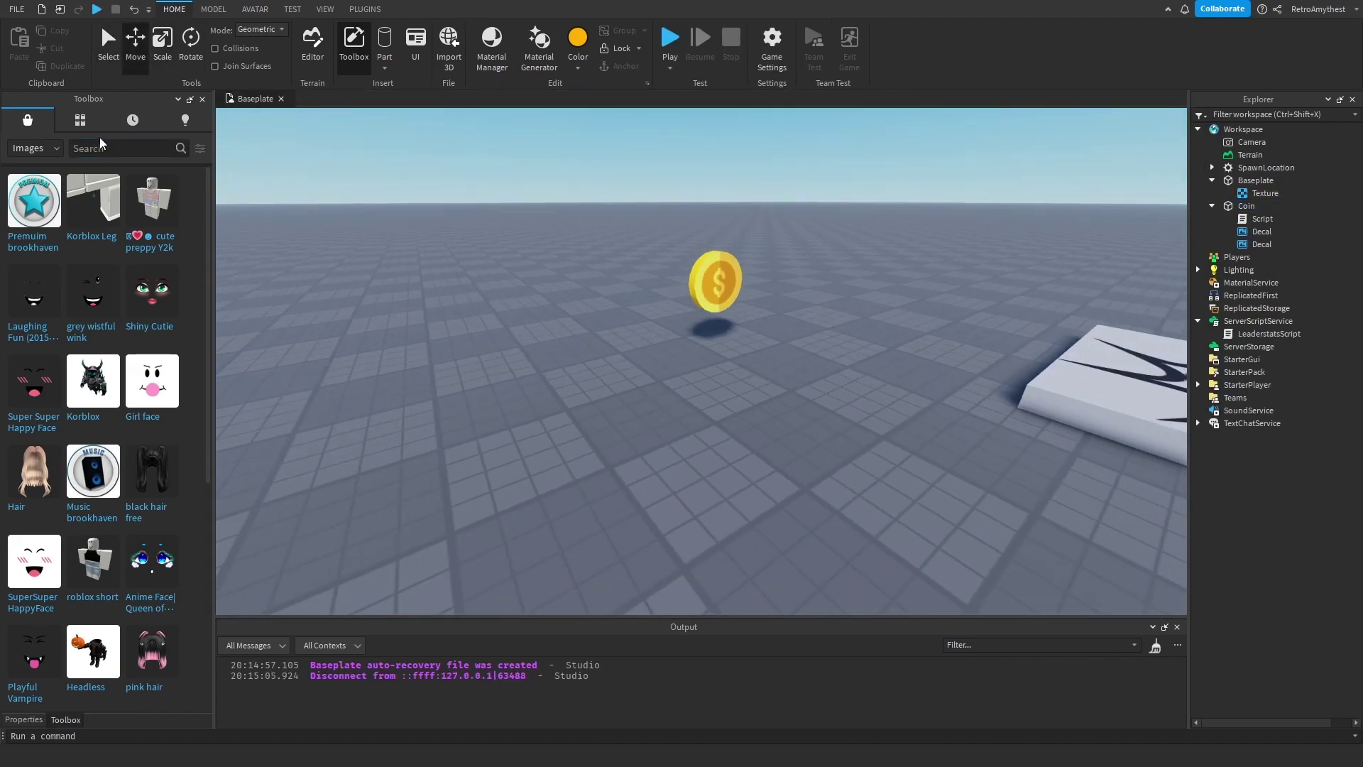
# Search the Toolbox audio library for coin sounds
pyautogui.click(47, 148)
pyautogui.click(53, 217)
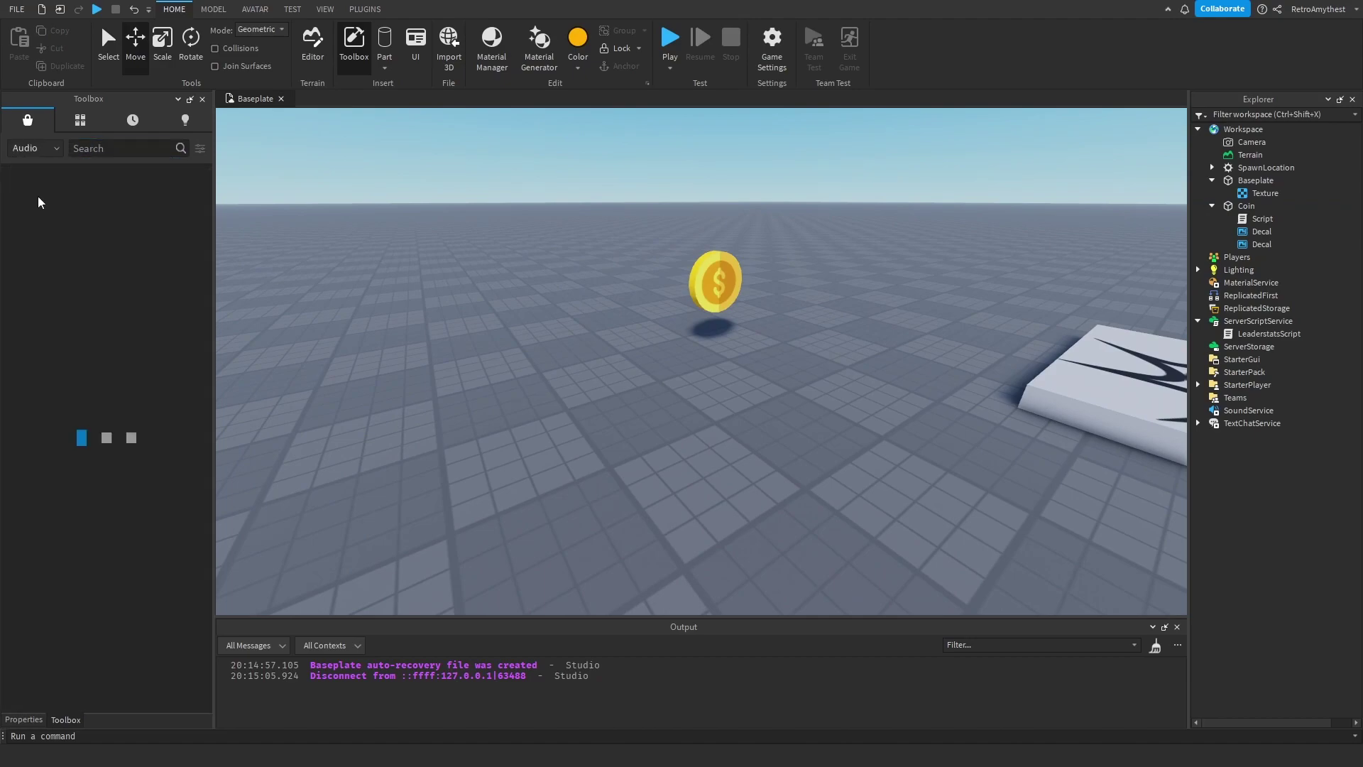
pyautogui.click(152, 149)
pyautogui.write('coin')
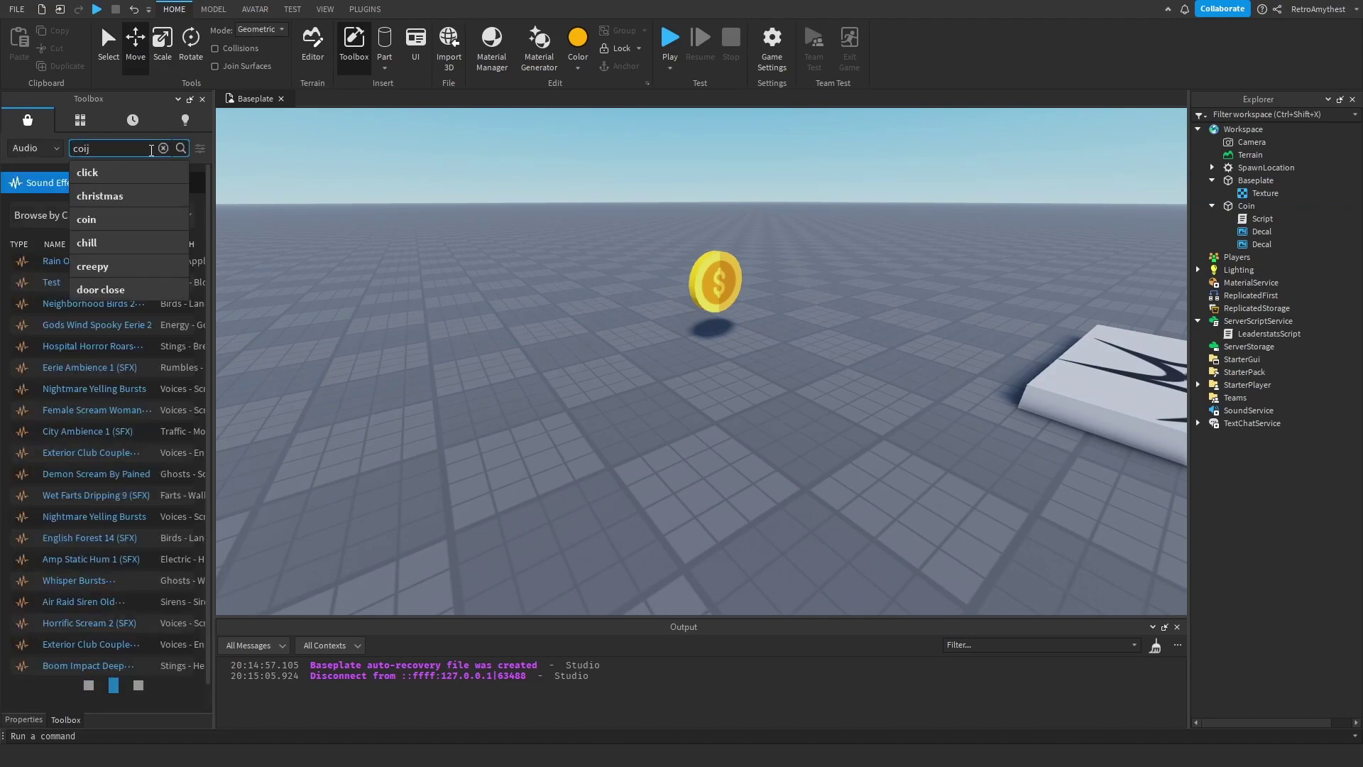
pyautogui.press('Return')
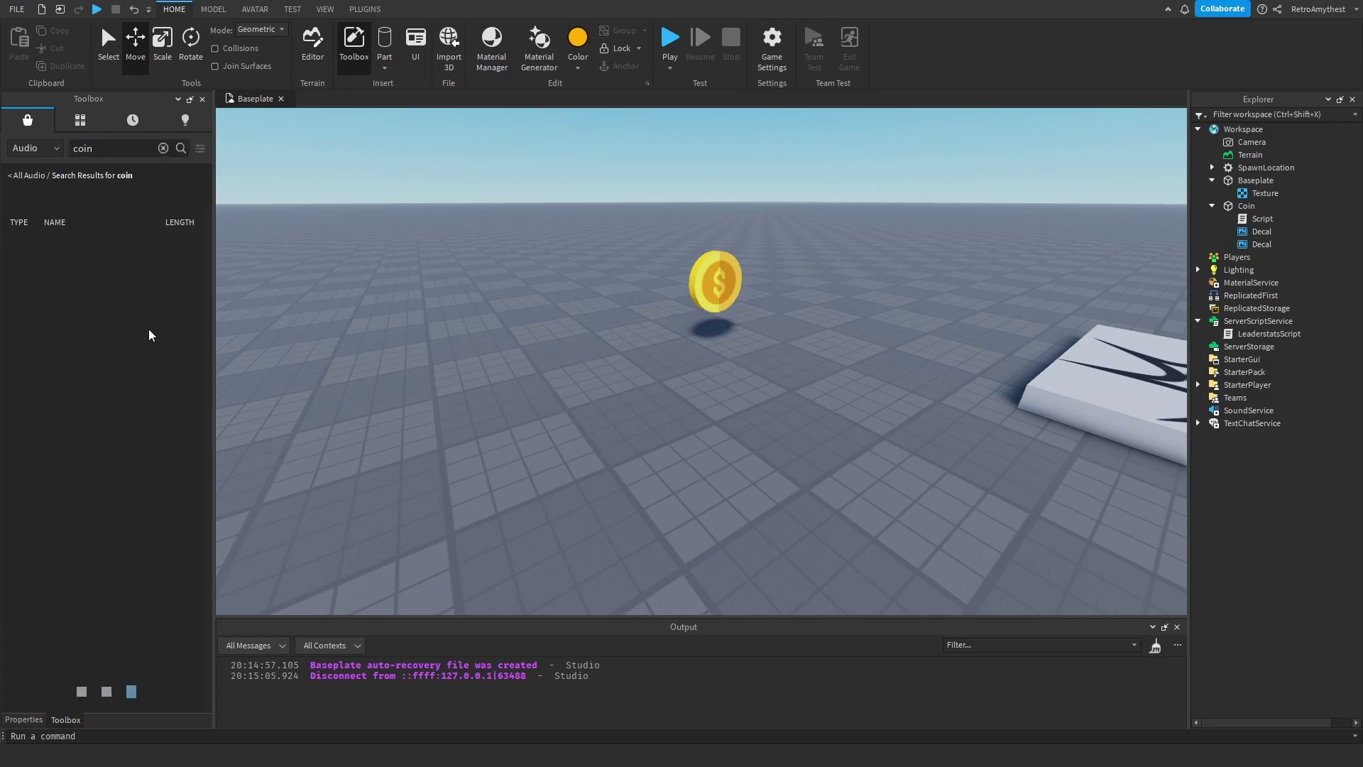
pyautogui.scroll(-5, 113, 406)
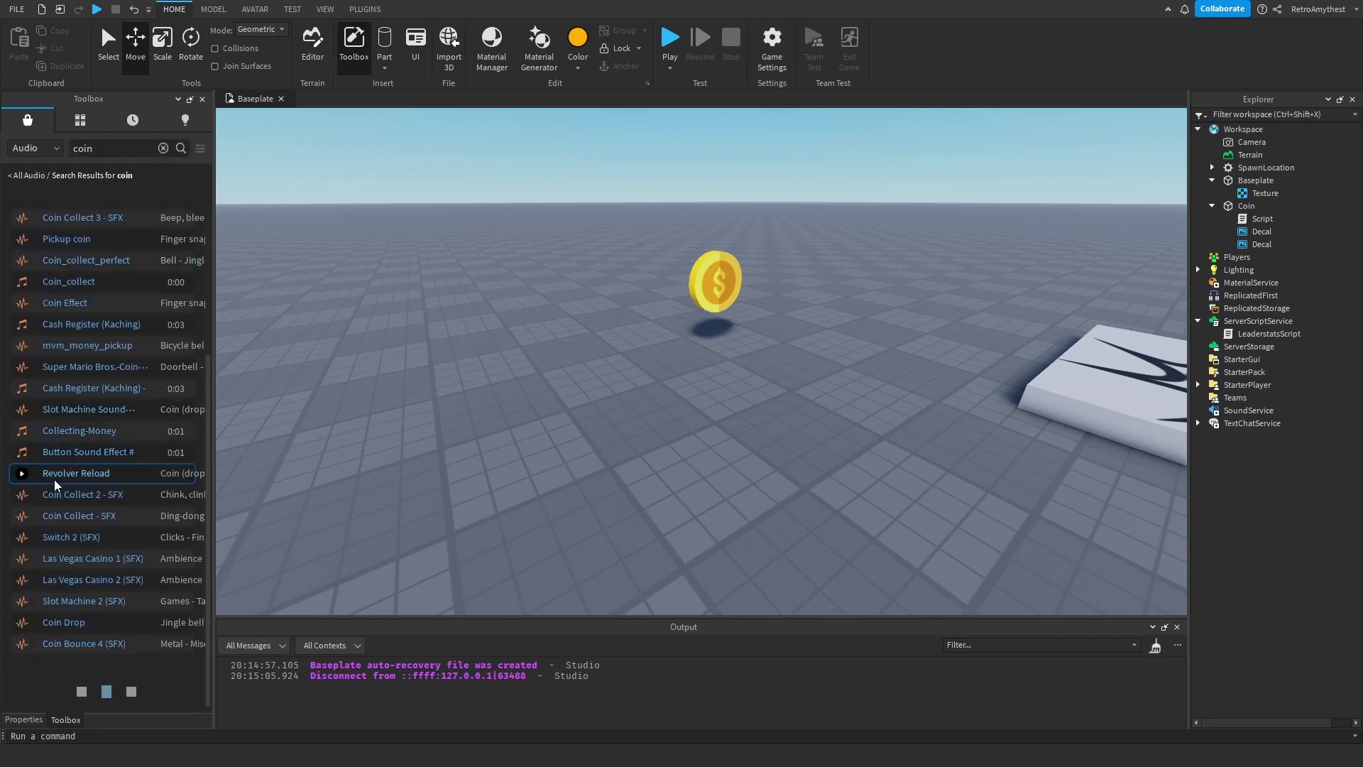
# Preview Coin Collect 2, Coin Collect, Coin Effect and Coin_collect sounds
pyautogui.click(20, 495)
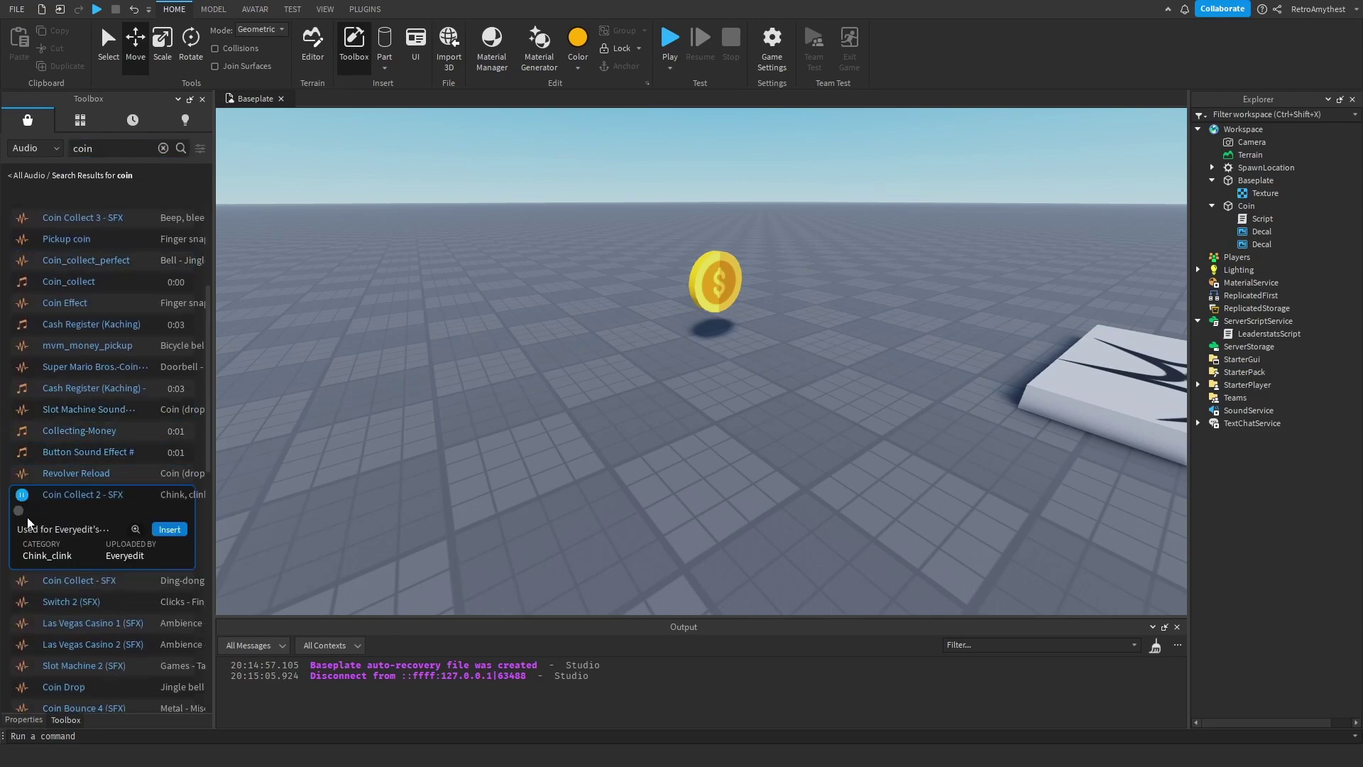
pyautogui.click(23, 584)
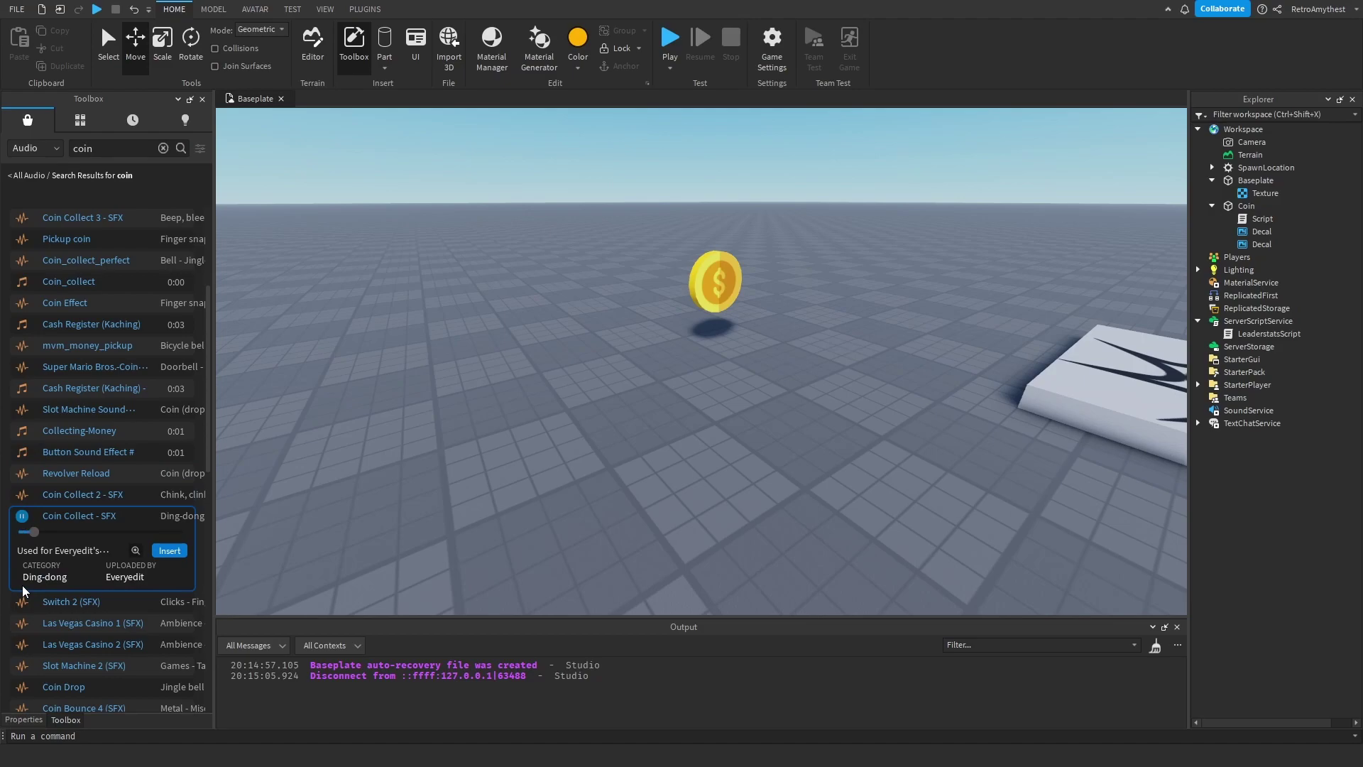
pyautogui.scroll(2, 23, 411)
pyautogui.click(20, 411)
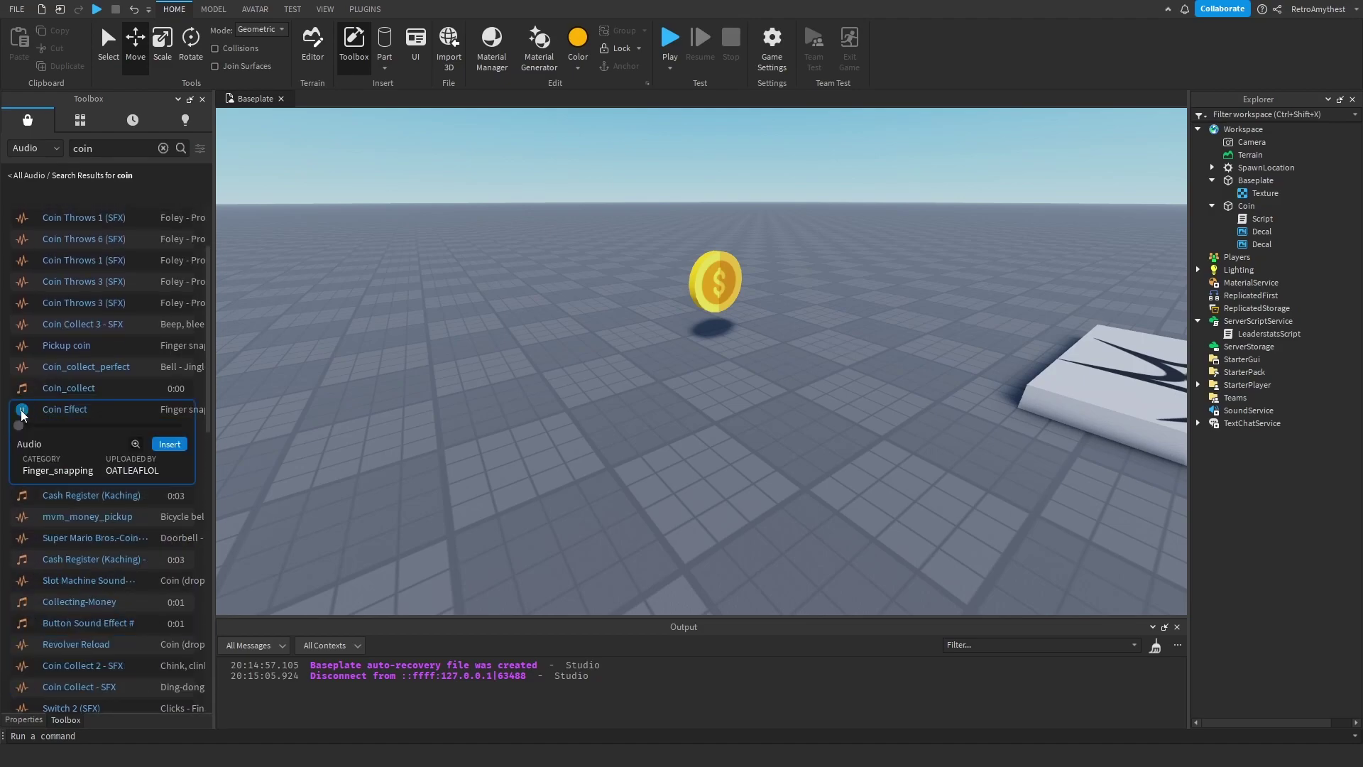
pyautogui.click(22, 390)
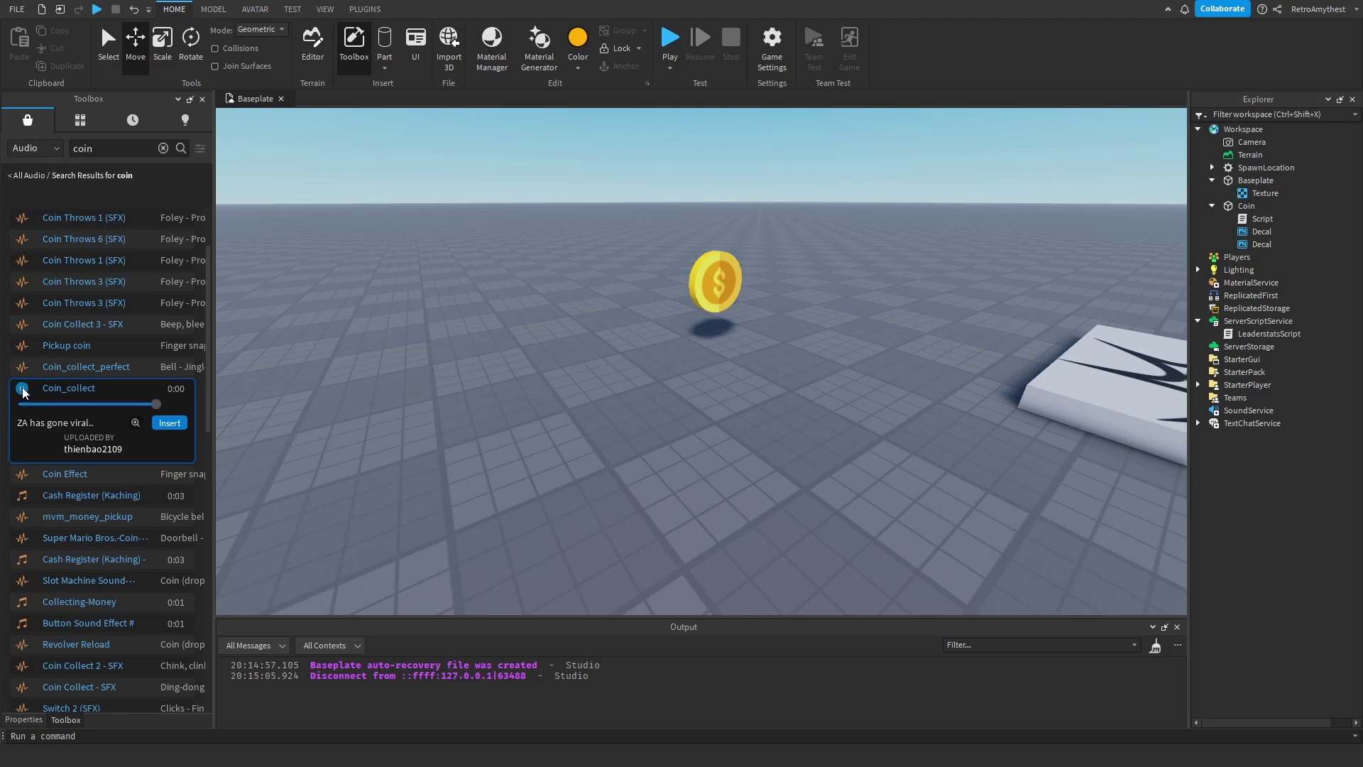
# Insert Coin_collect, move it inside Coin, and rename it Collect
pyautogui.click(169, 423)
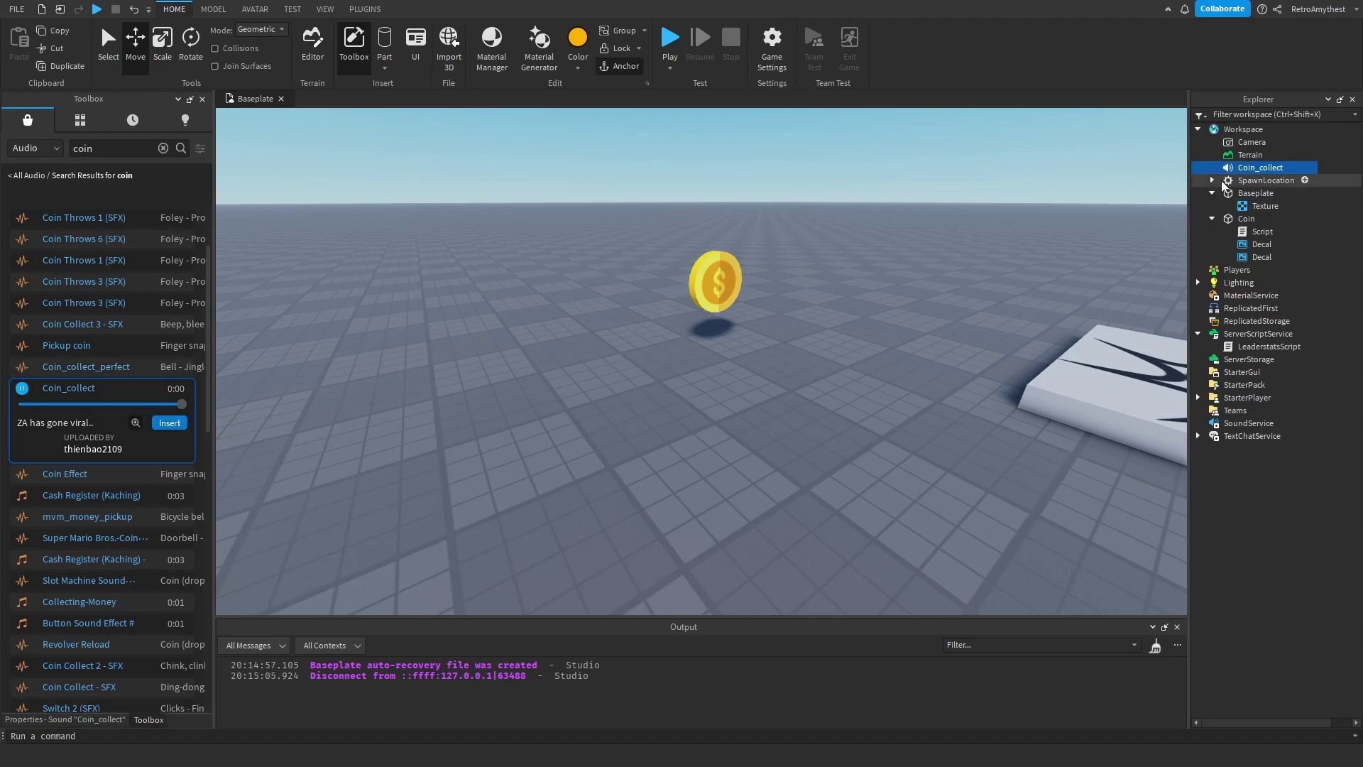
pyautogui.moveTo(1231, 182); pyautogui.dragTo(1247, 219)
pyautogui.rightClick(1246, 218)
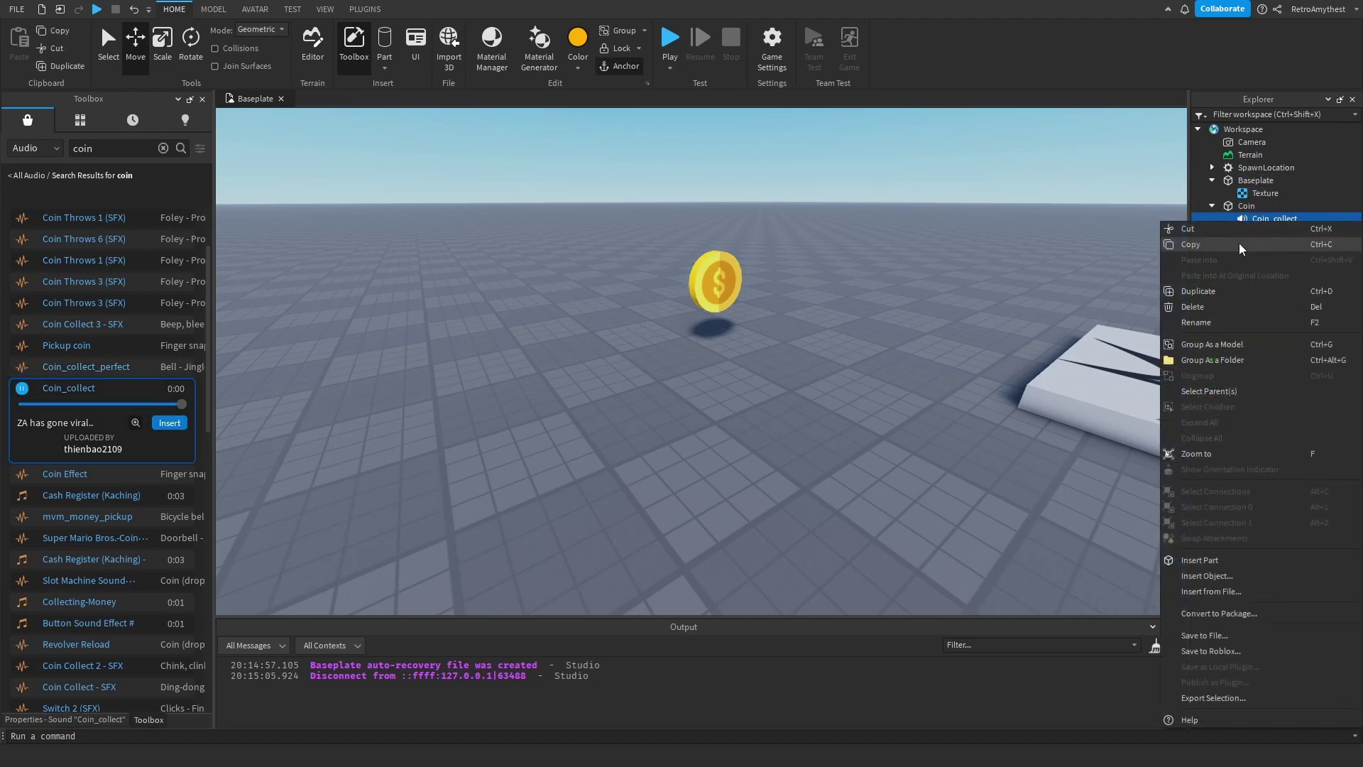
pyautogui.click(1212, 323)
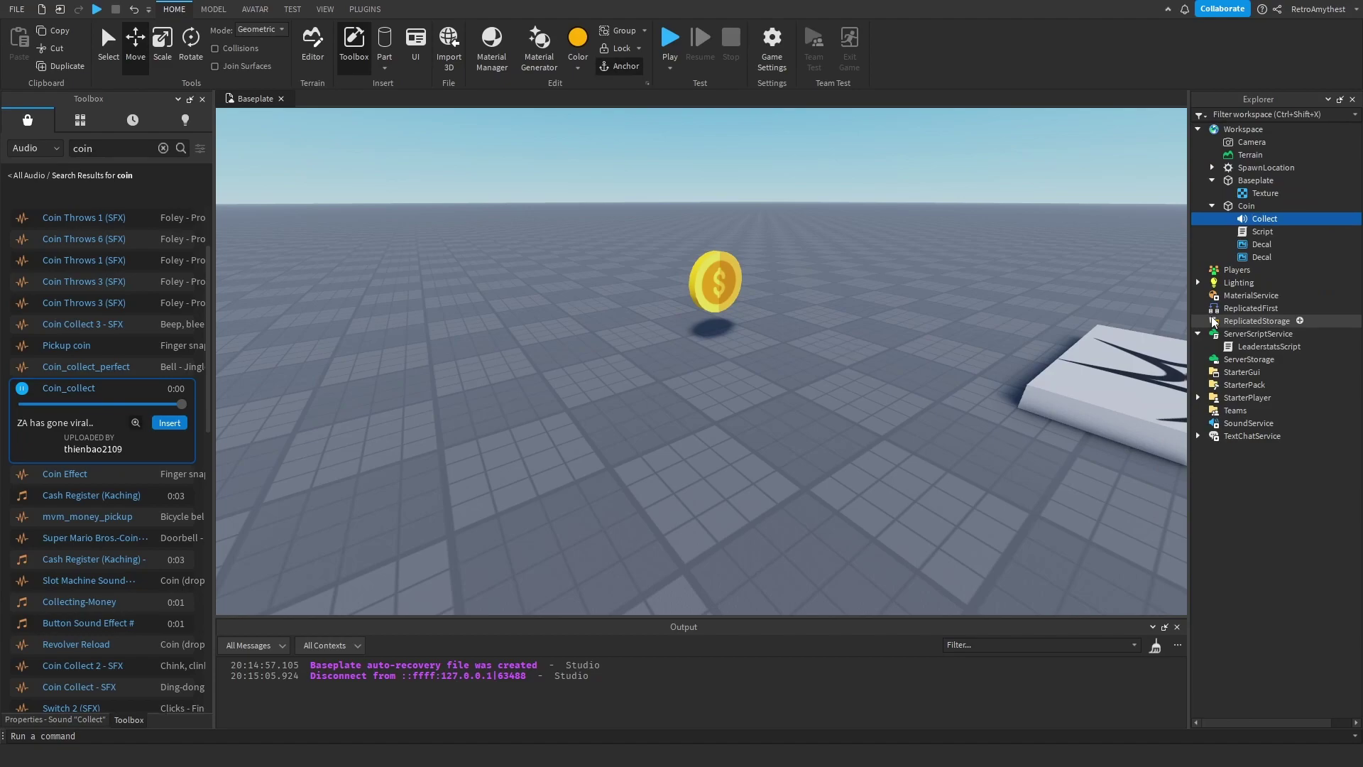
# In the Coin script, add Collect:Play(), Transparency = 1 and wait(Collect.TimeLength)
pyautogui.doubleClick(1266, 232)
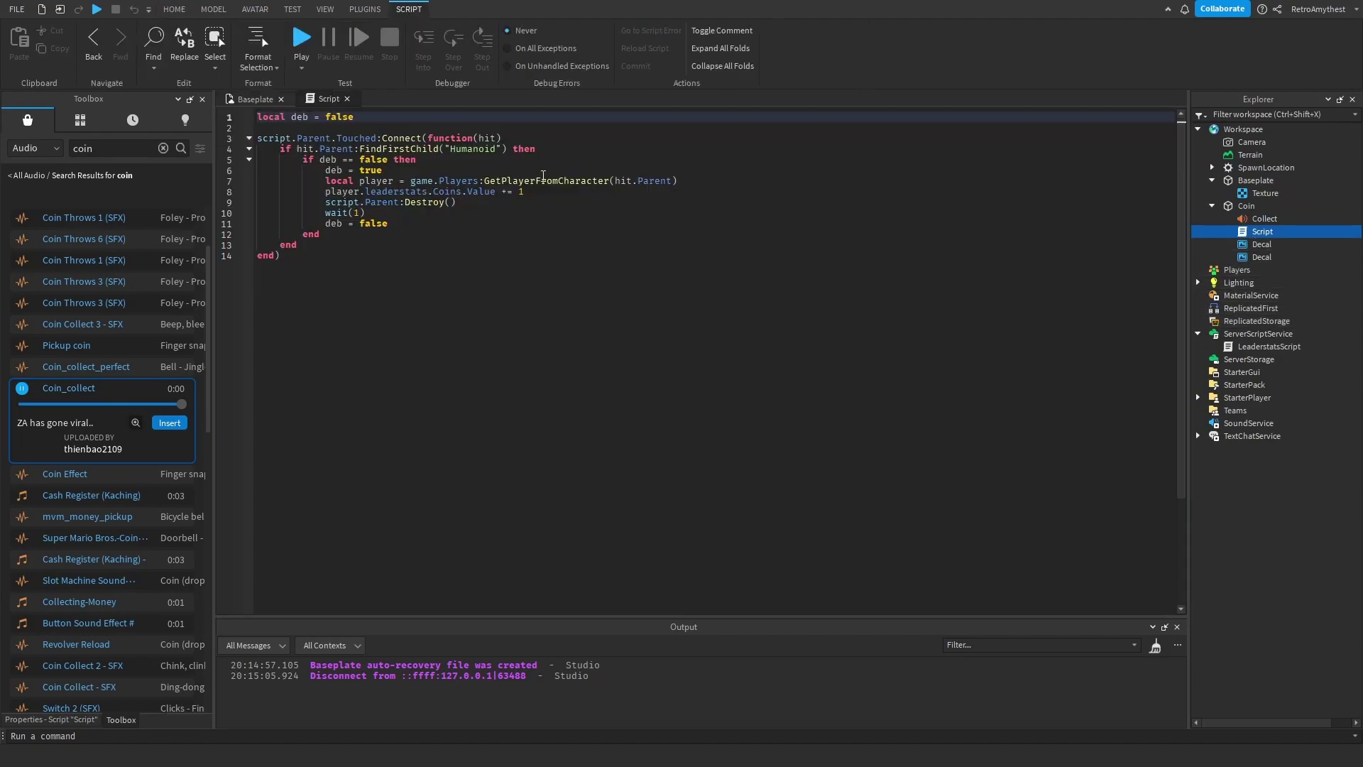
pyautogui.click(484, 201)
pyautogui.click(543, 193)
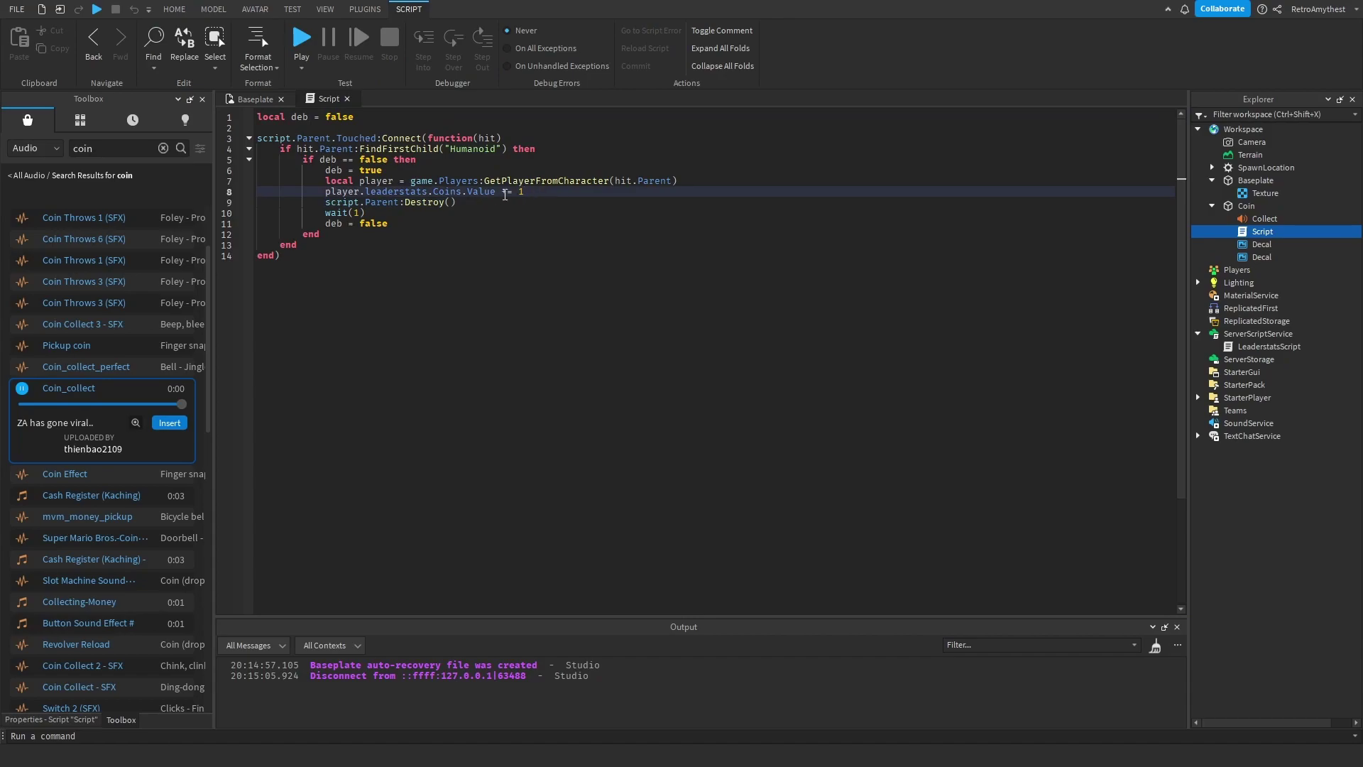
pyautogui.press('Return')
pyautogui.write('w')
pyautogui.write('ait(script.Parent.Collect.TimeLength')
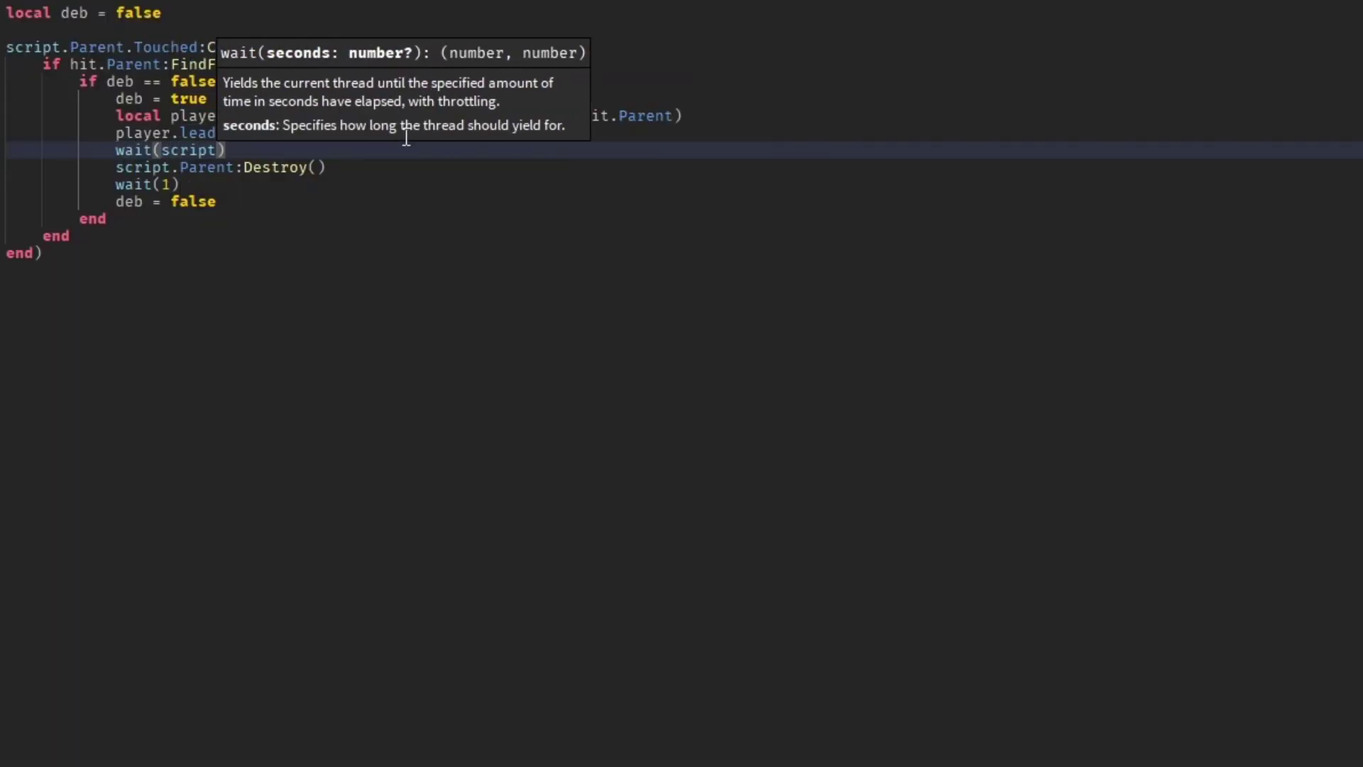
pyautogui.click(472, 133)
pyautogui.press('Return')
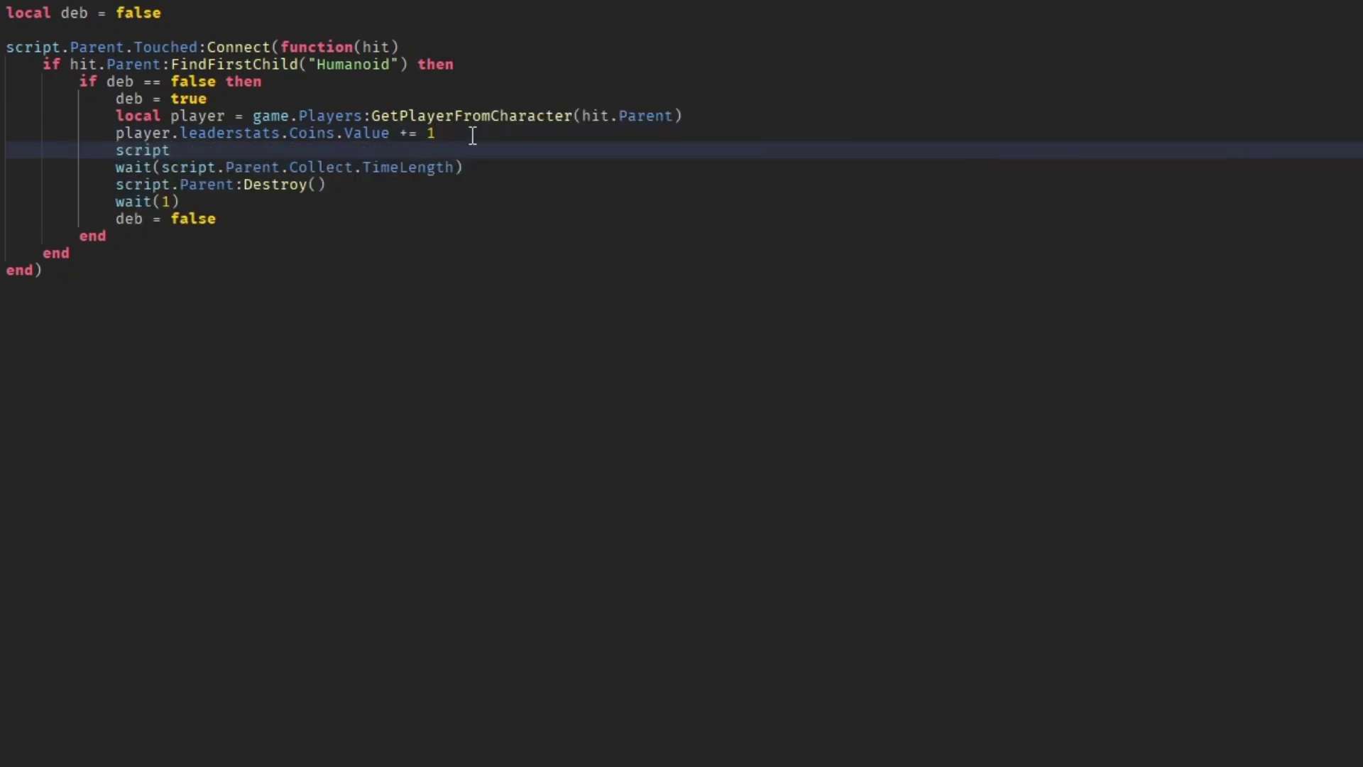
pyautogui.write('.Parent.Collect:Play()')
pyautogui.click(472, 133)
pyautogui.press('Return')
pyautogui.write('script.Parent.transparency = ')
pyautogui.write('1')
pyautogui.press('Return')
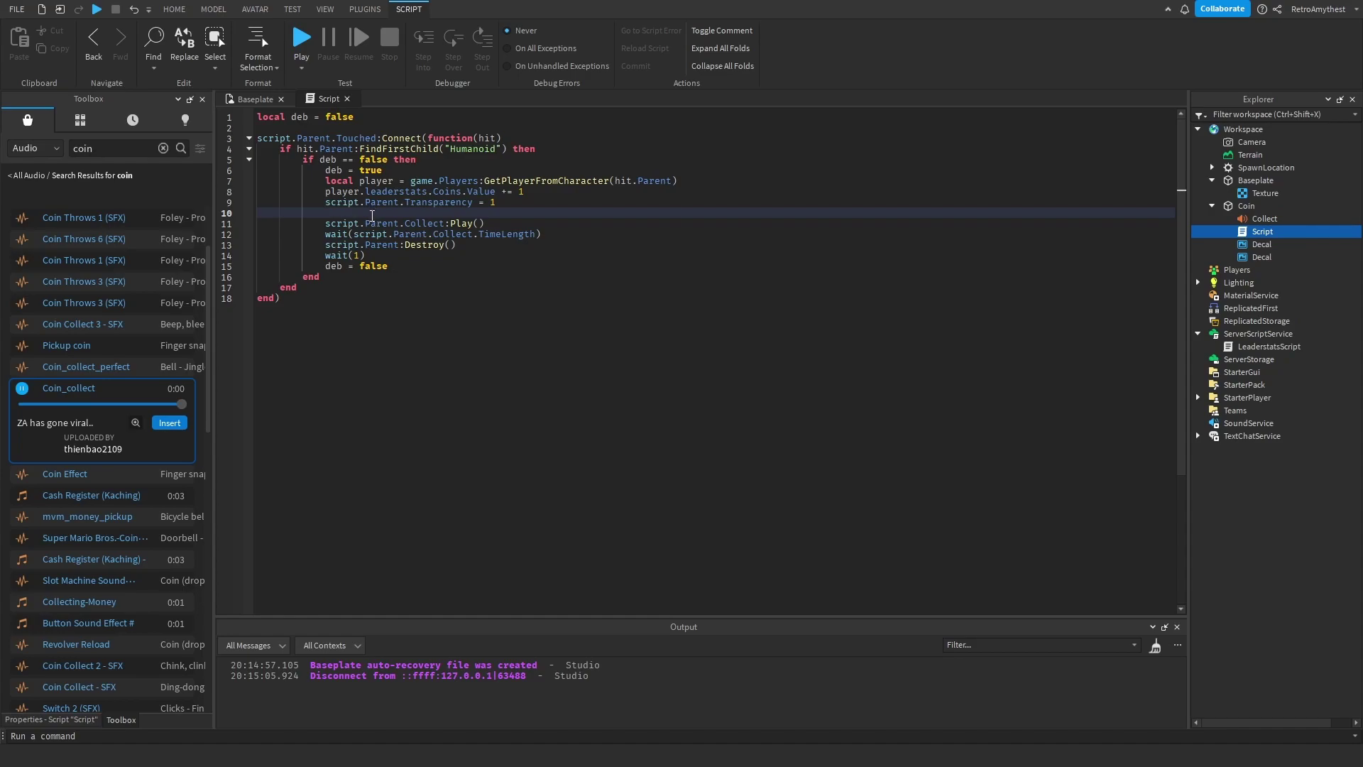
pyautogui.write('for')
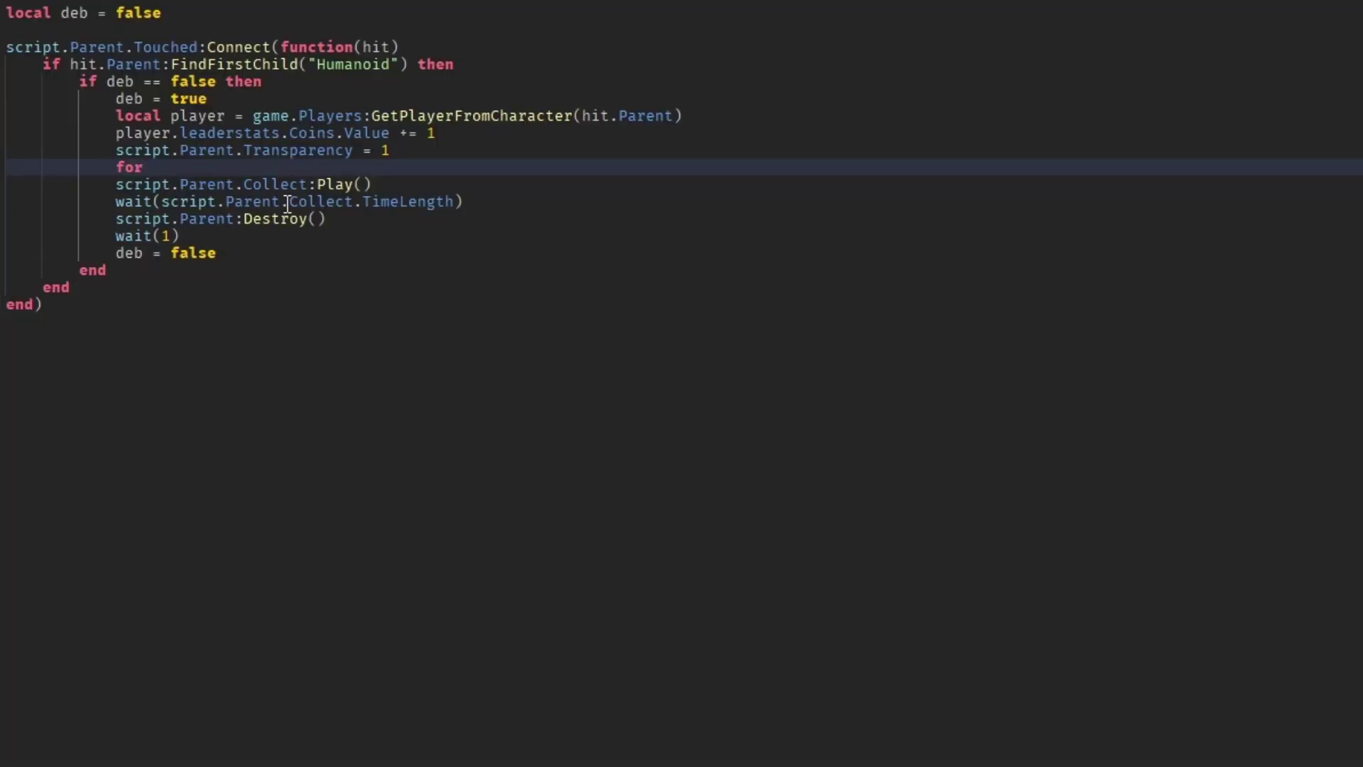
pyautogui.write(' i,v in pairs(script.Parent.:get')
# Add a GetChildren loop that hides each Decal, removing stray characters and lines
pyautogui.press('BackSpace')
pyautogui.press('BackSpace')
pyautogui.press('BackSpace')
pyautogui.write(':get')
pyautogui.press('Tab')
pyautogui.write('do')
pyautogui.press('Return')
pyautogui.click(521, 167)
pyautogui.write(')')
pyautogui.press('BackSpace')
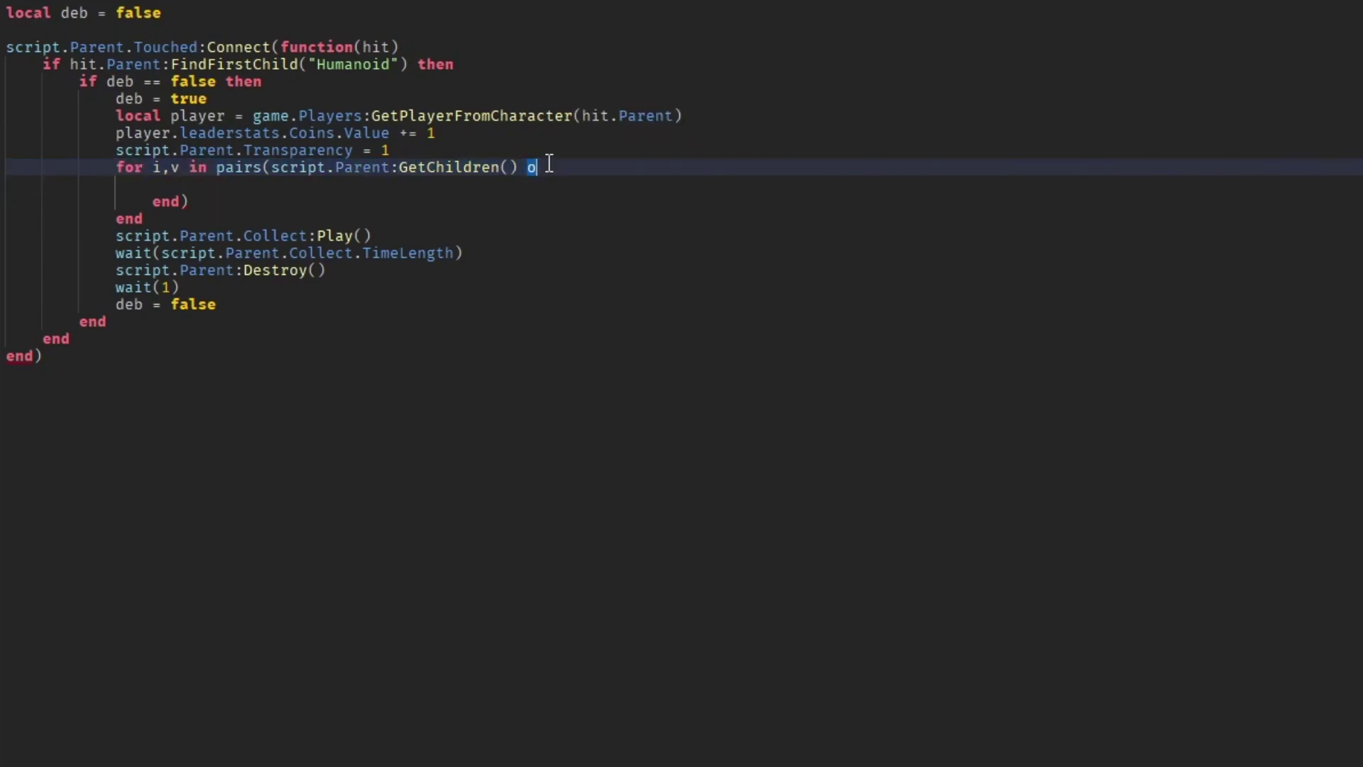
pyautogui.press('BackSpace')
pyautogui.press('BackSpace')
pyautogui.write(') d')
pyautogui.moveTo(215, 207); pyautogui.dragTo(152, 185)
pyautogui.press('BackSpace')
pyautogui.write('if v:IsA("Decal")')
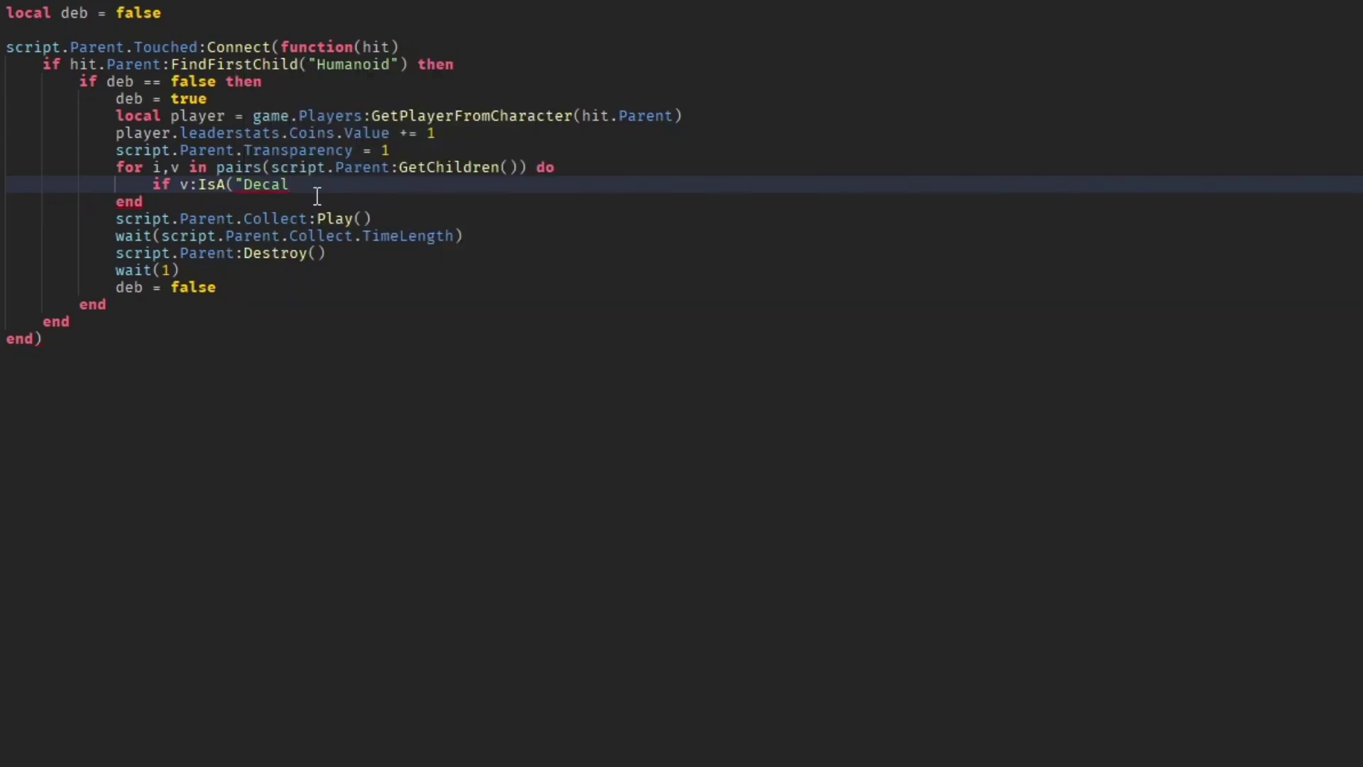
pyautogui.write(' then')
pyautogui.press('Return')
pyautogui.write('v.Transparency = 1')
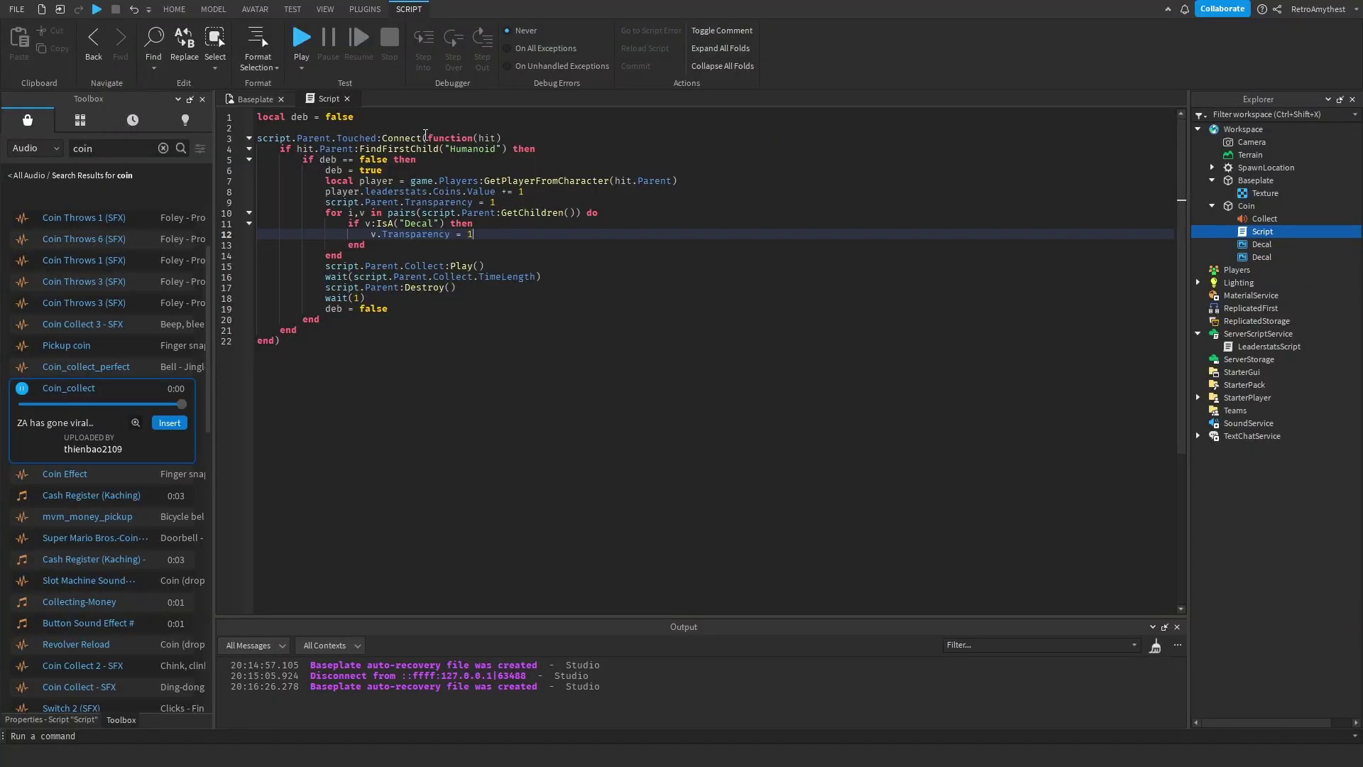
# Playtest the updated script, collecting the coin for 1 Coin, then stop
pyautogui.click(346, 99)
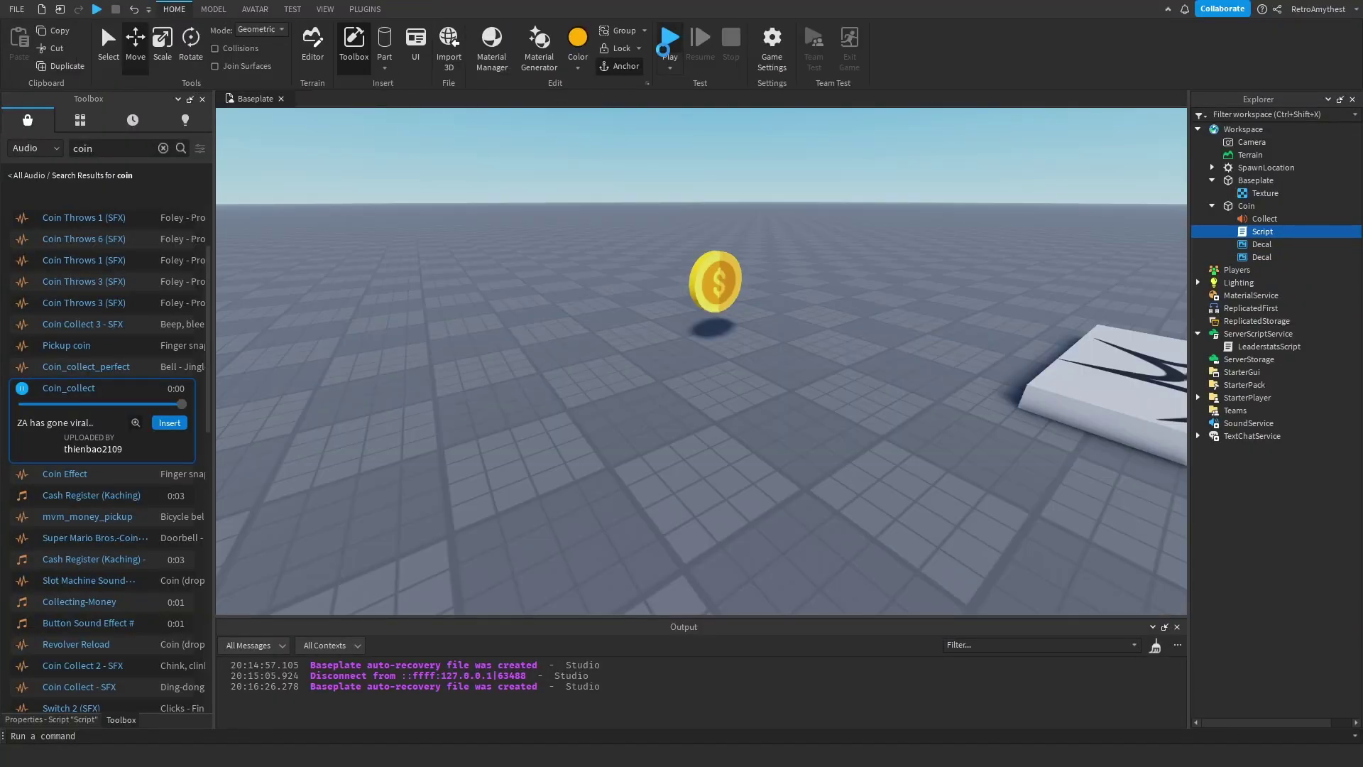
pyautogui.click(665, 47)
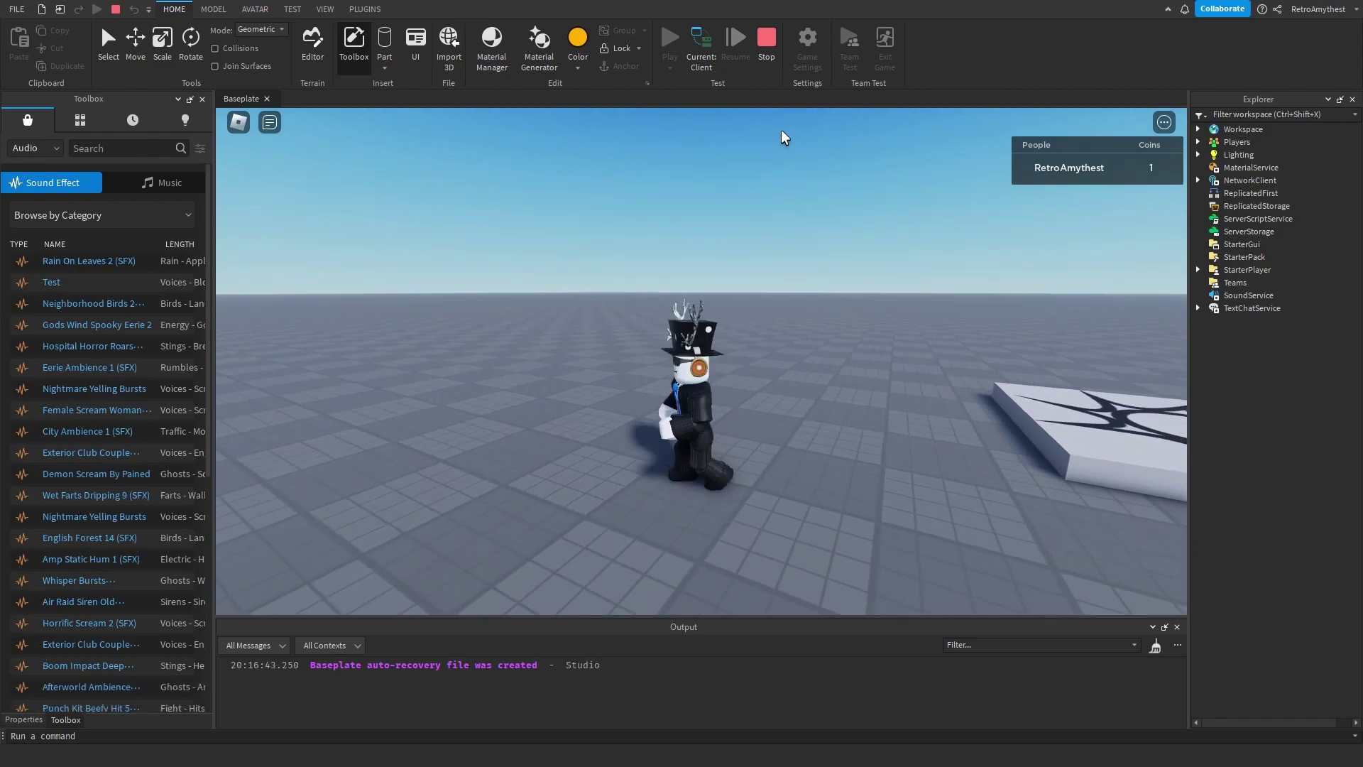
pyautogui.click(769, 48)
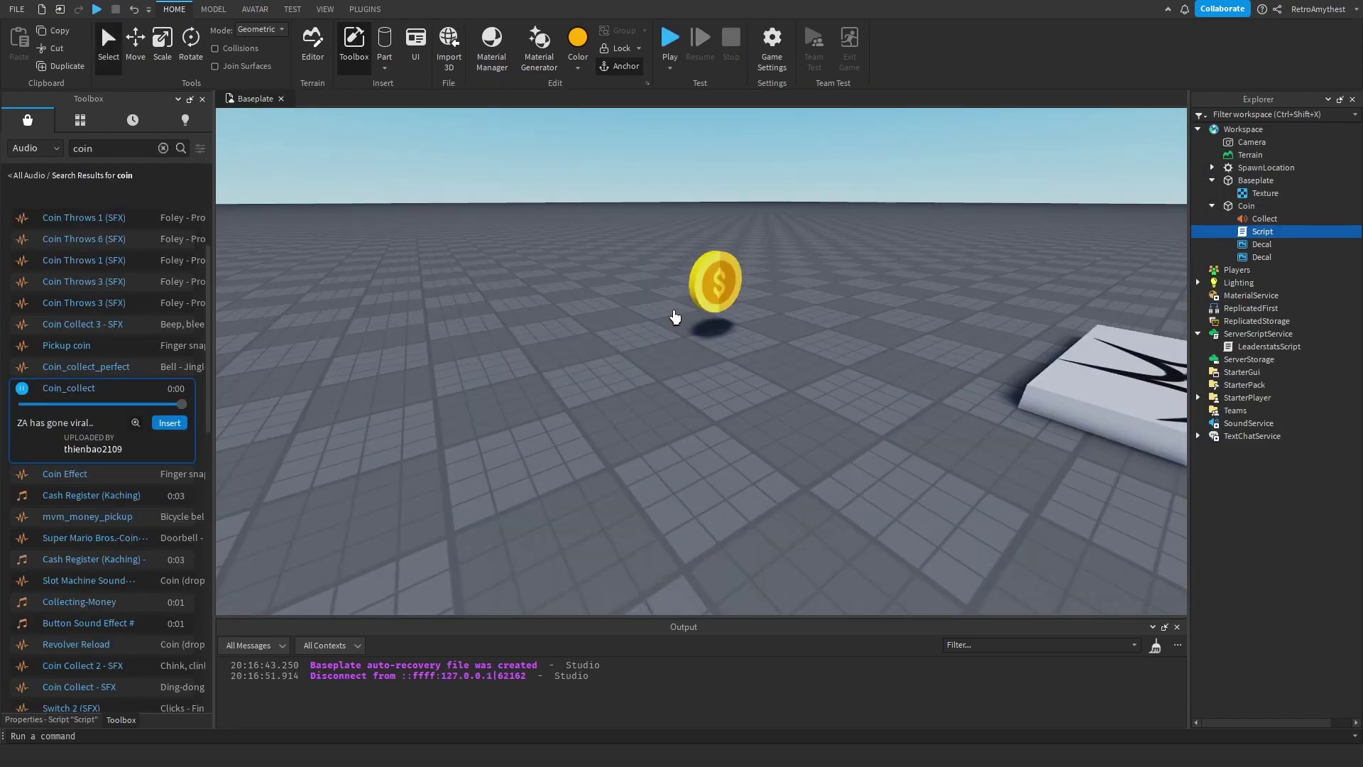
# Turn off CanCollide for the Coin in Properties
pyautogui.click(711, 284)
pyautogui.click(69, 720)
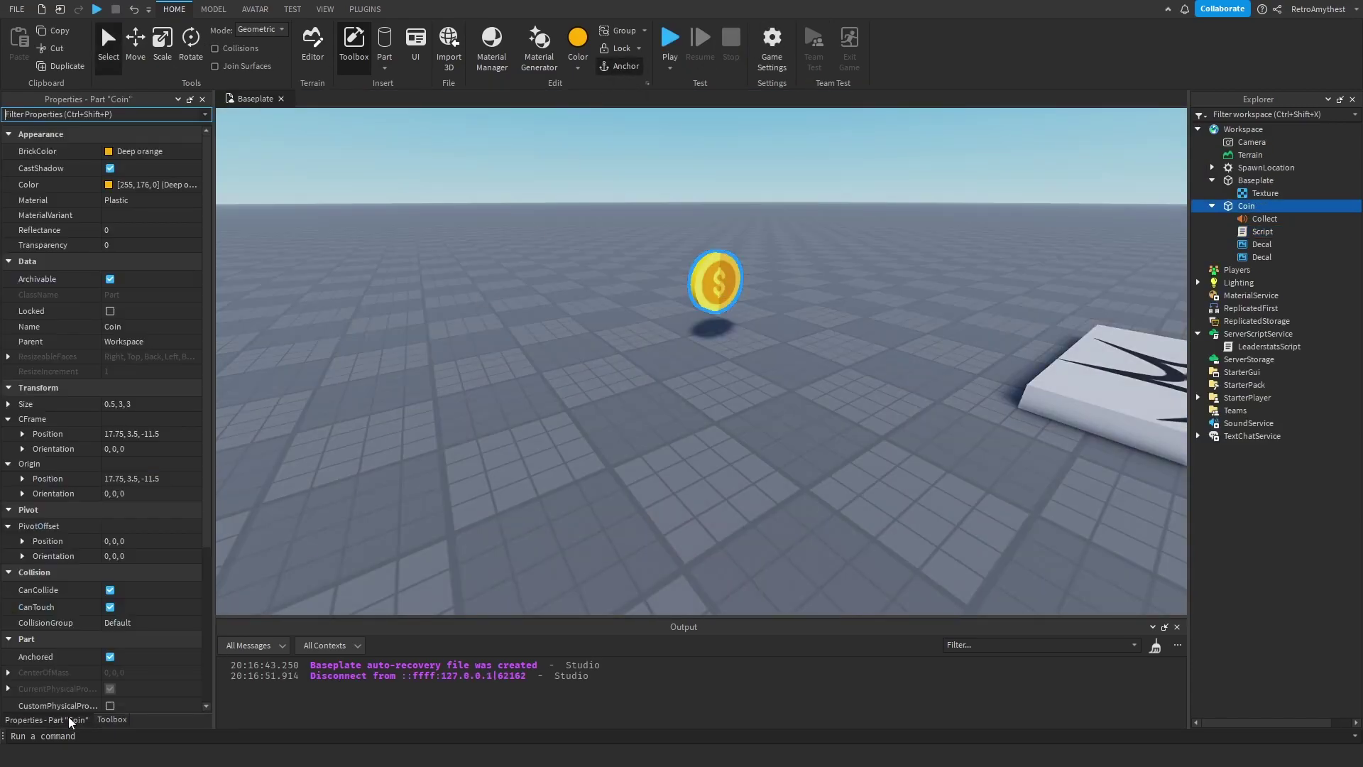
pyautogui.scroll(-2, 112, 533)
pyautogui.click(110, 496)
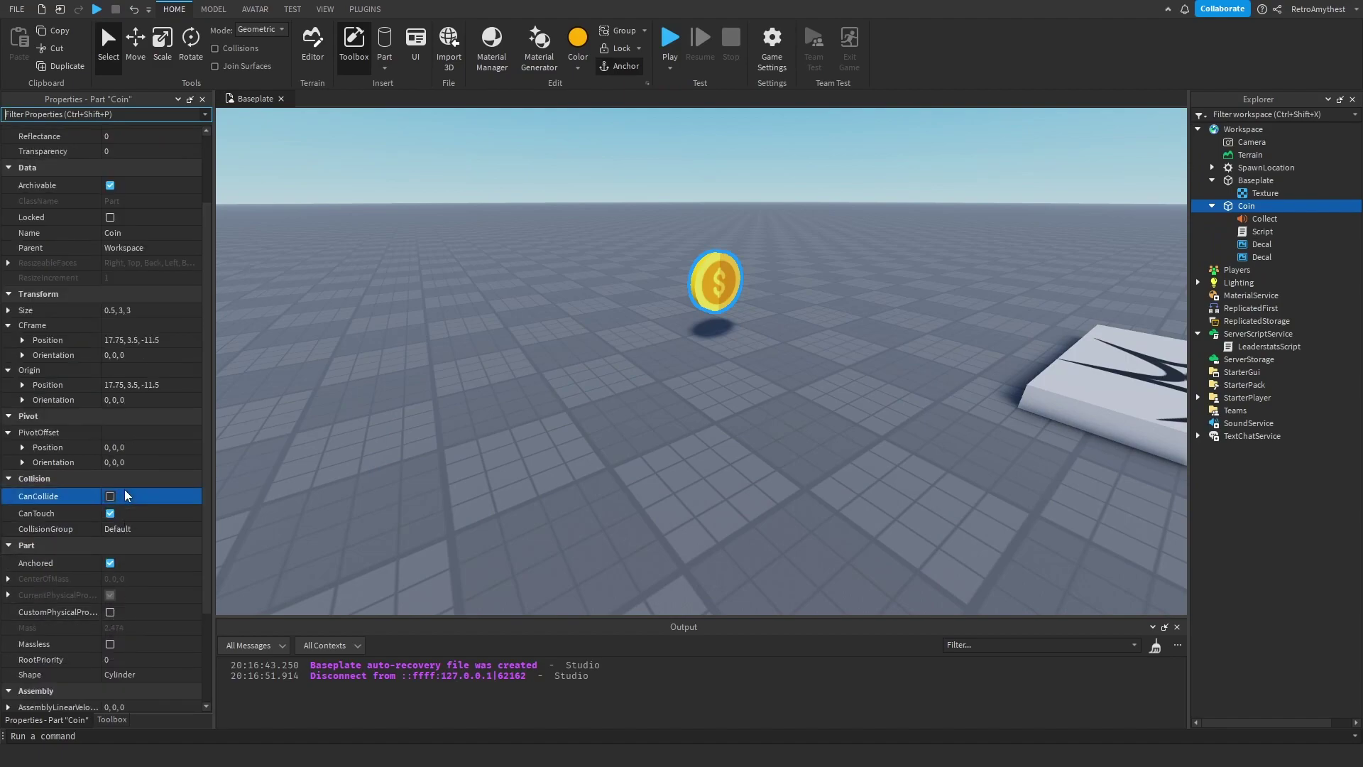
# Playtest by walking through the coin to collect it, then stop
pyautogui.click(682, 47)
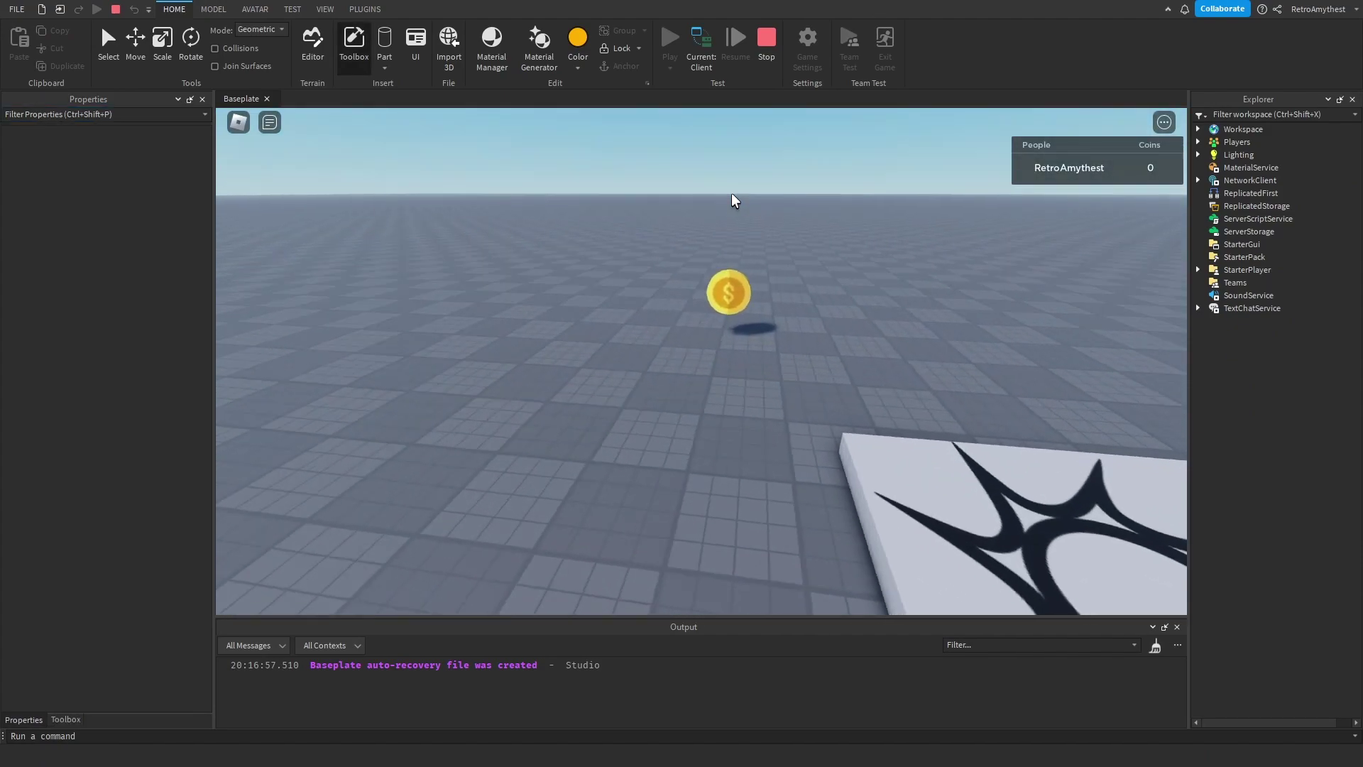
pyautogui.press('w')
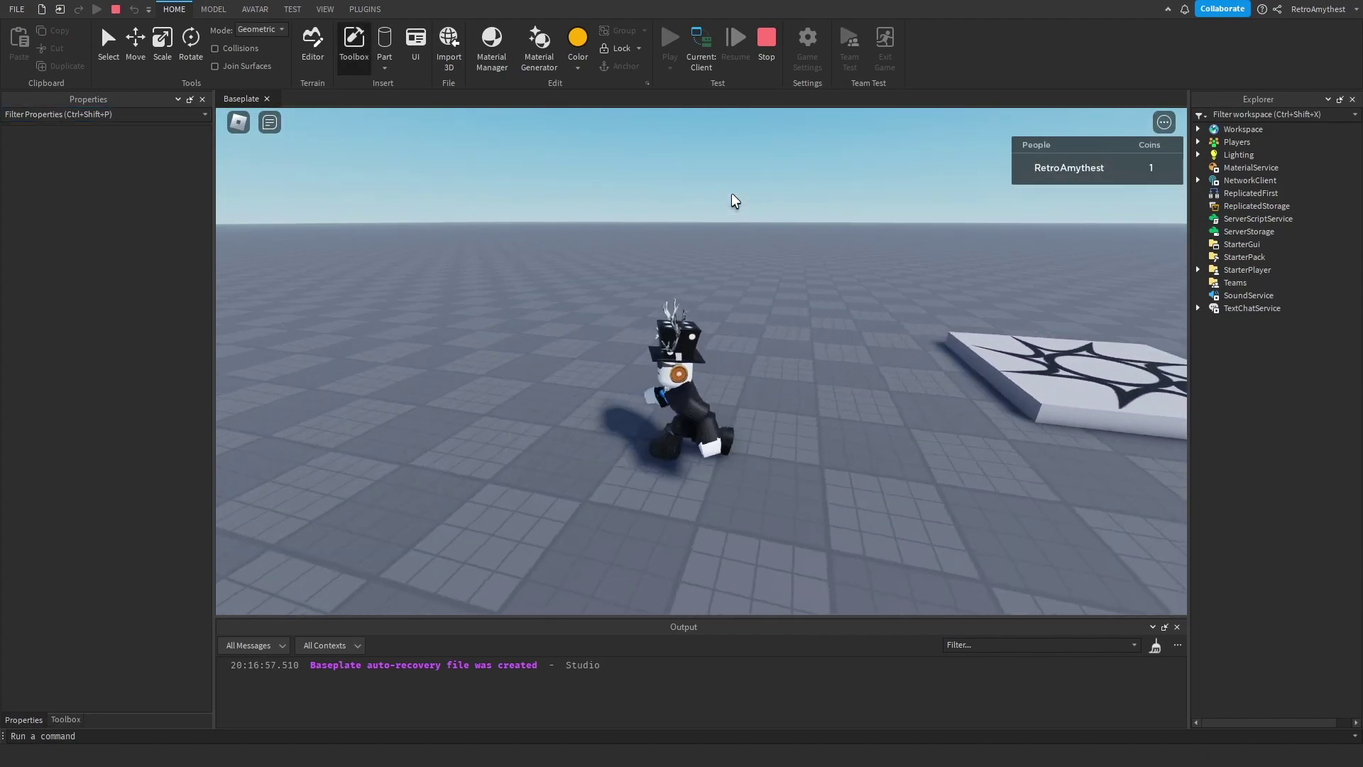
pyautogui.press('s')
pyautogui.press('space')
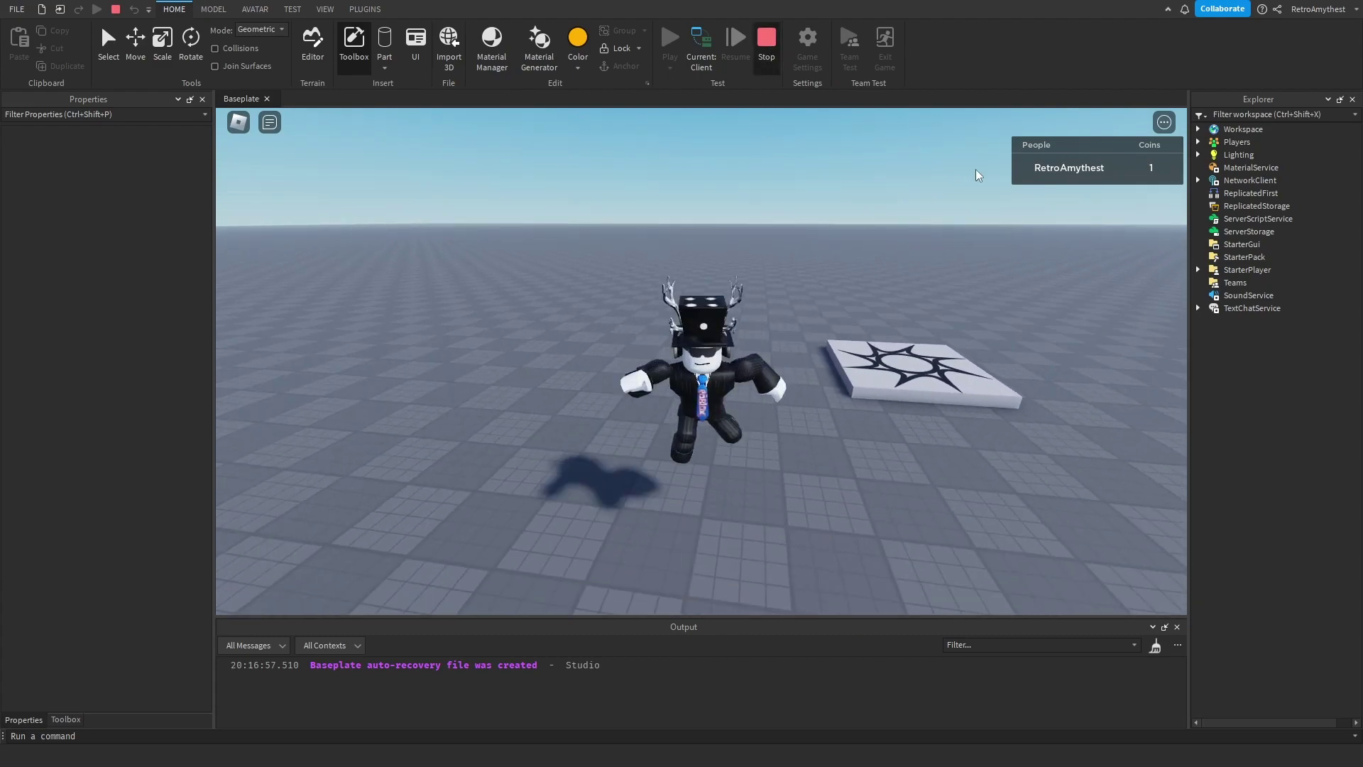
pyautogui.hotkey('shift', 'F5')
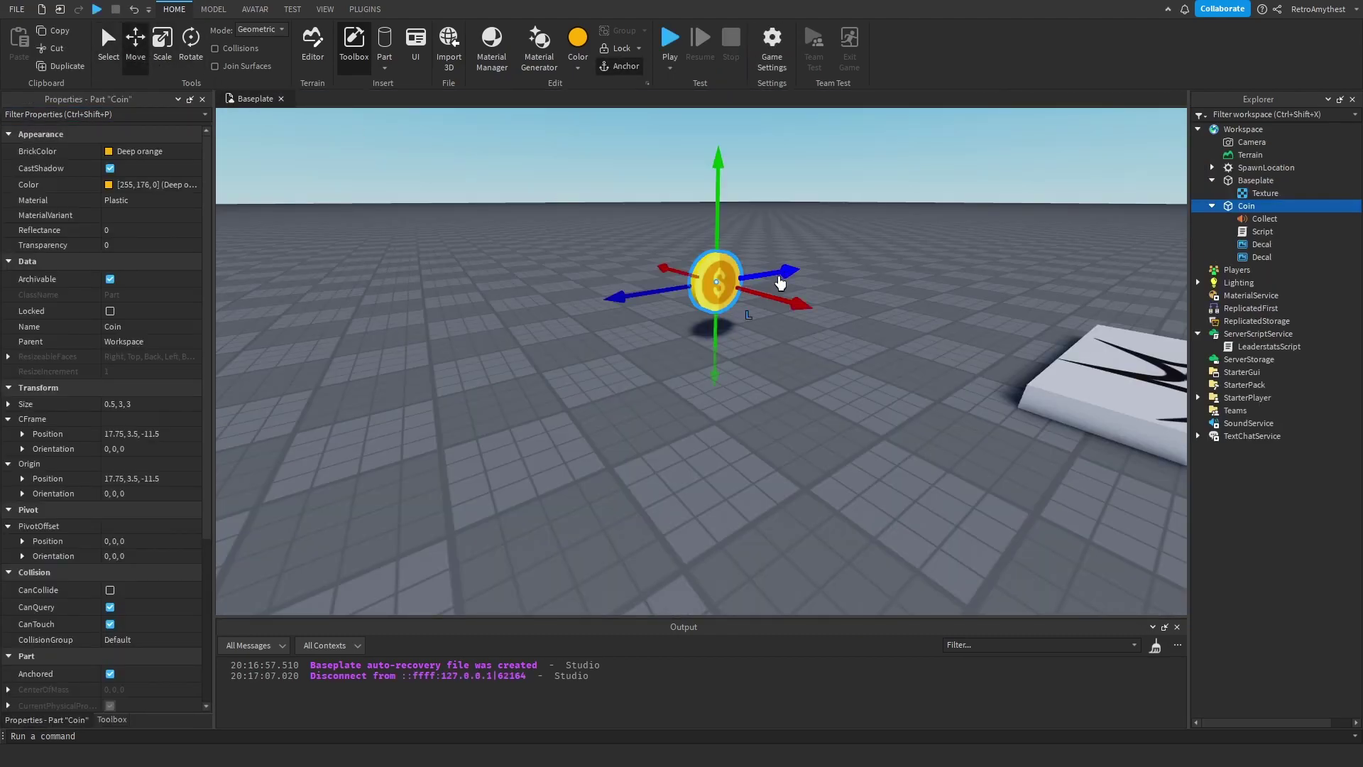
# Duplicate the coin twice, move both copies to new spots, and start a playtest
pyautogui.rightClick(716, 284)
pyautogui.click(753, 385)
pyautogui.moveTo(806, 305)
pyautogui.mouseDown()
pyautogui.moveTo(785, 432)
pyautogui.moveTo(682, 469)
pyautogui.mouseUp()
pyautogui.click(712, 302)
pyautogui.rightClick(712, 301)
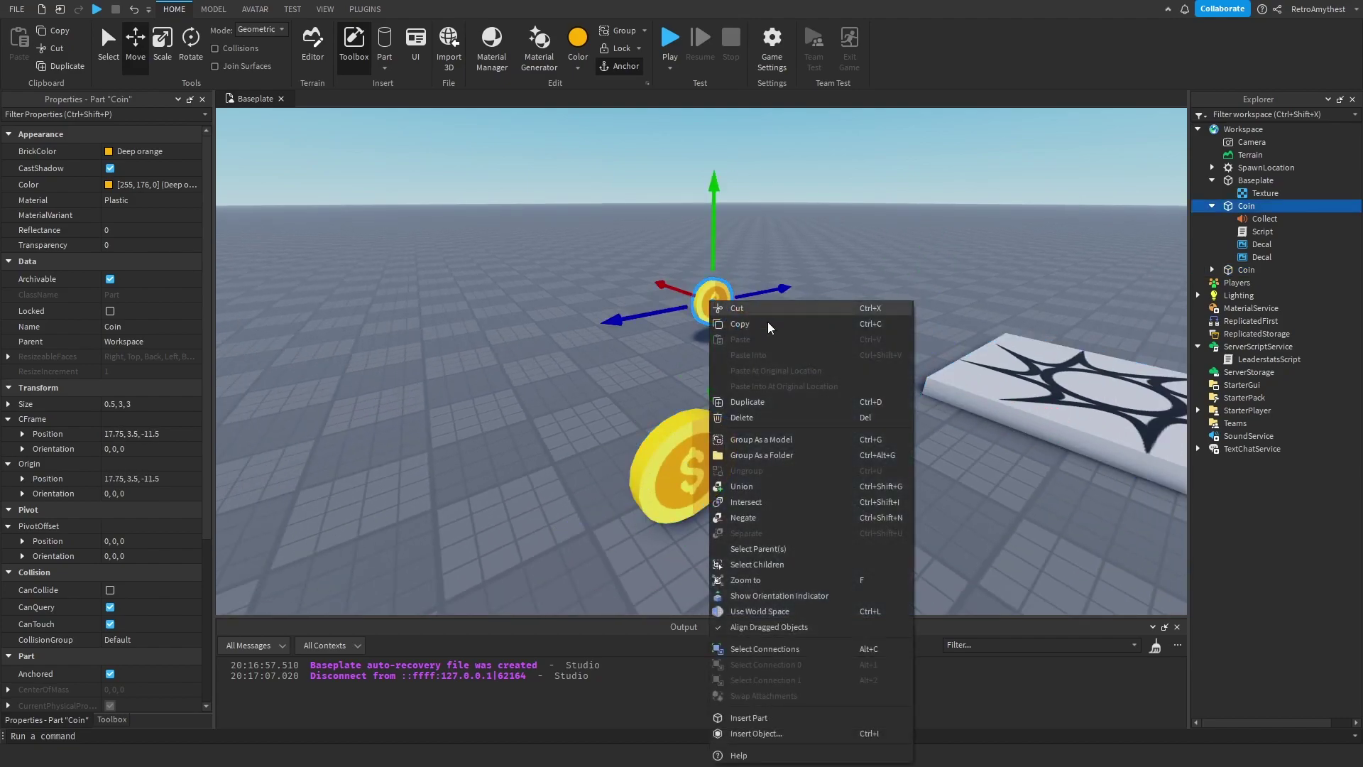
pyautogui.click(787, 402)
pyautogui.moveTo(617, 318); pyautogui.dragTo(474, 346)
pyautogui.click(671, 40)
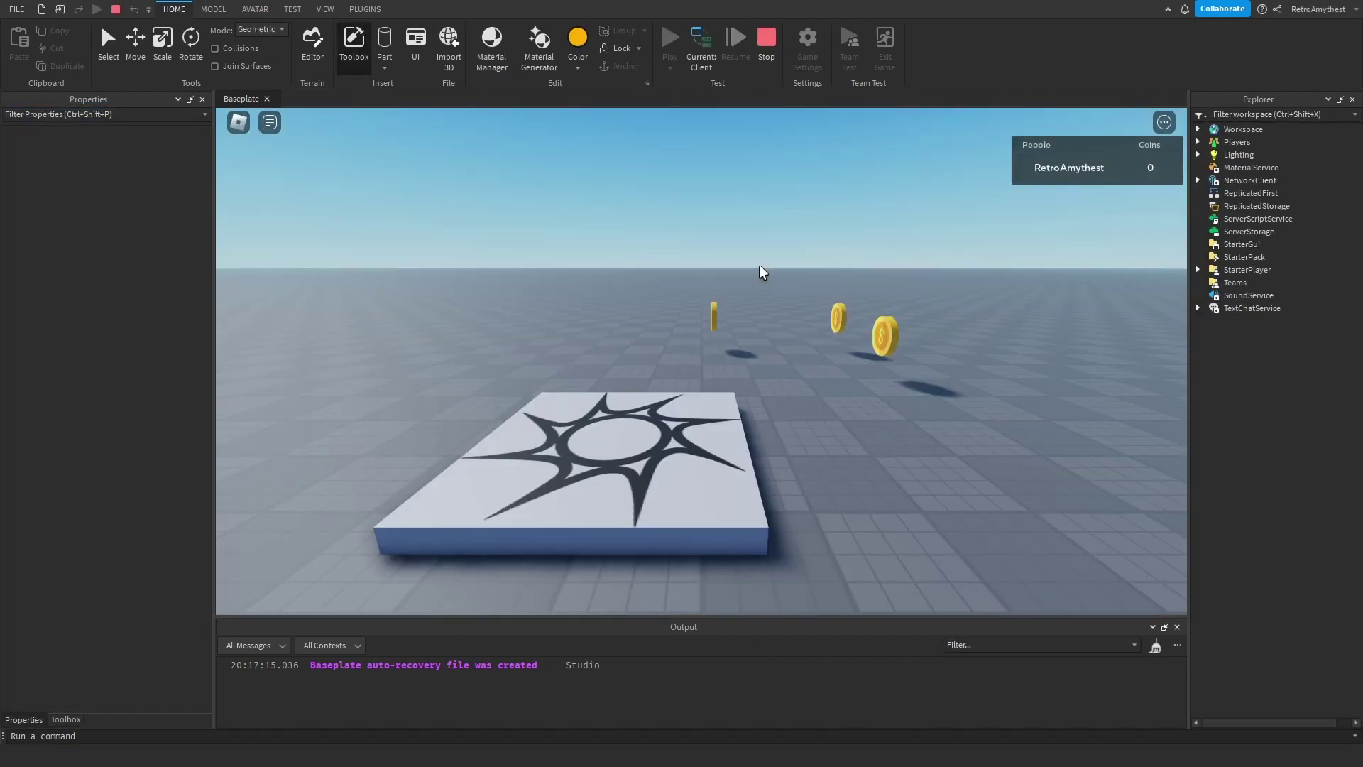
# Walk the avatar over the three coins until the Coins leaderstat reads 3
pyautogui.press('w')
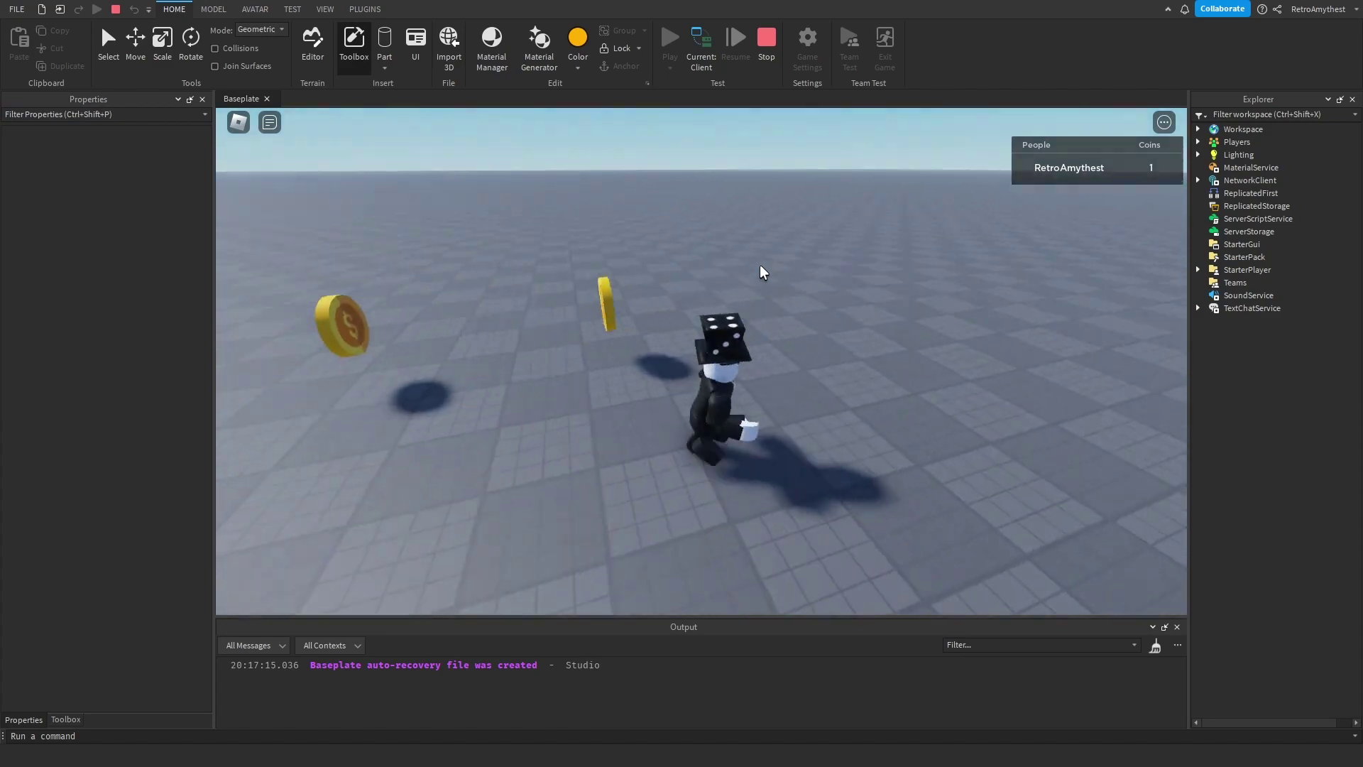
pyautogui.press('s')
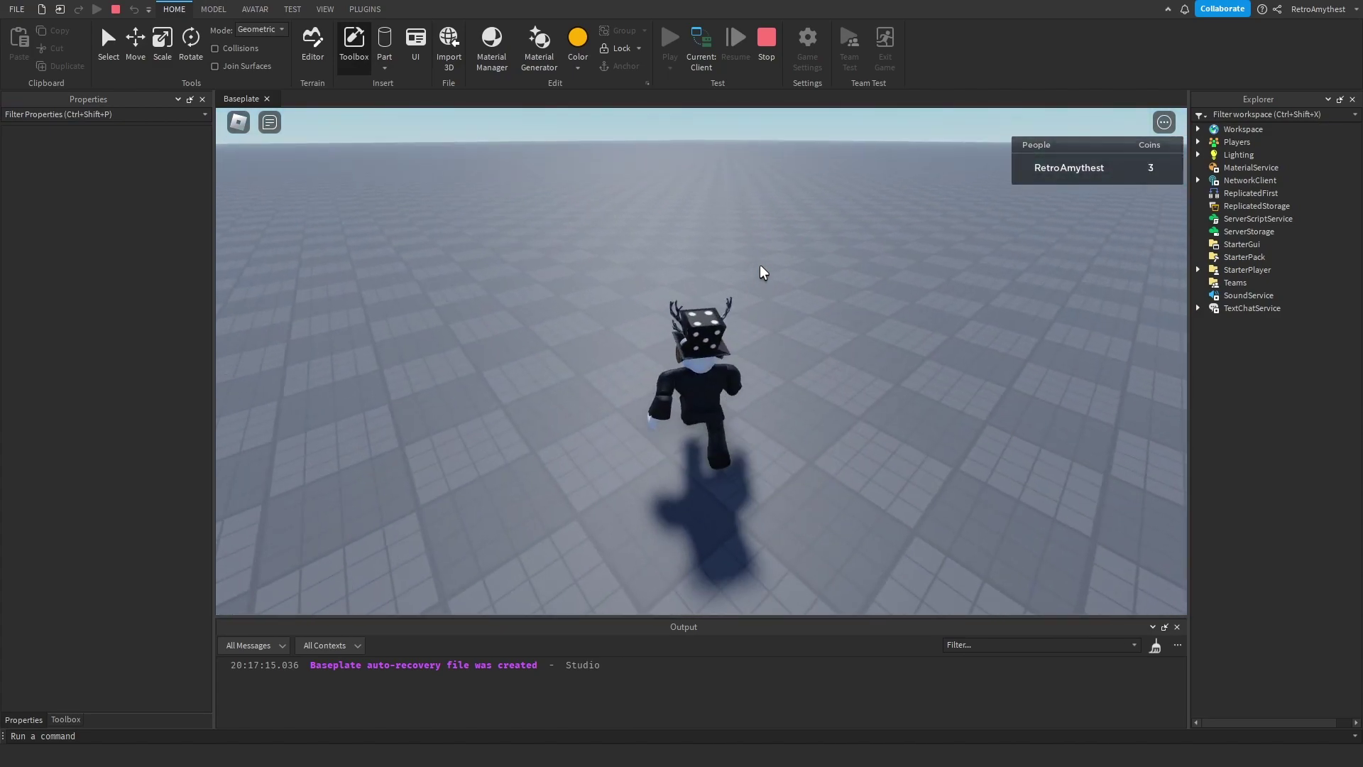
pyautogui.press('s')
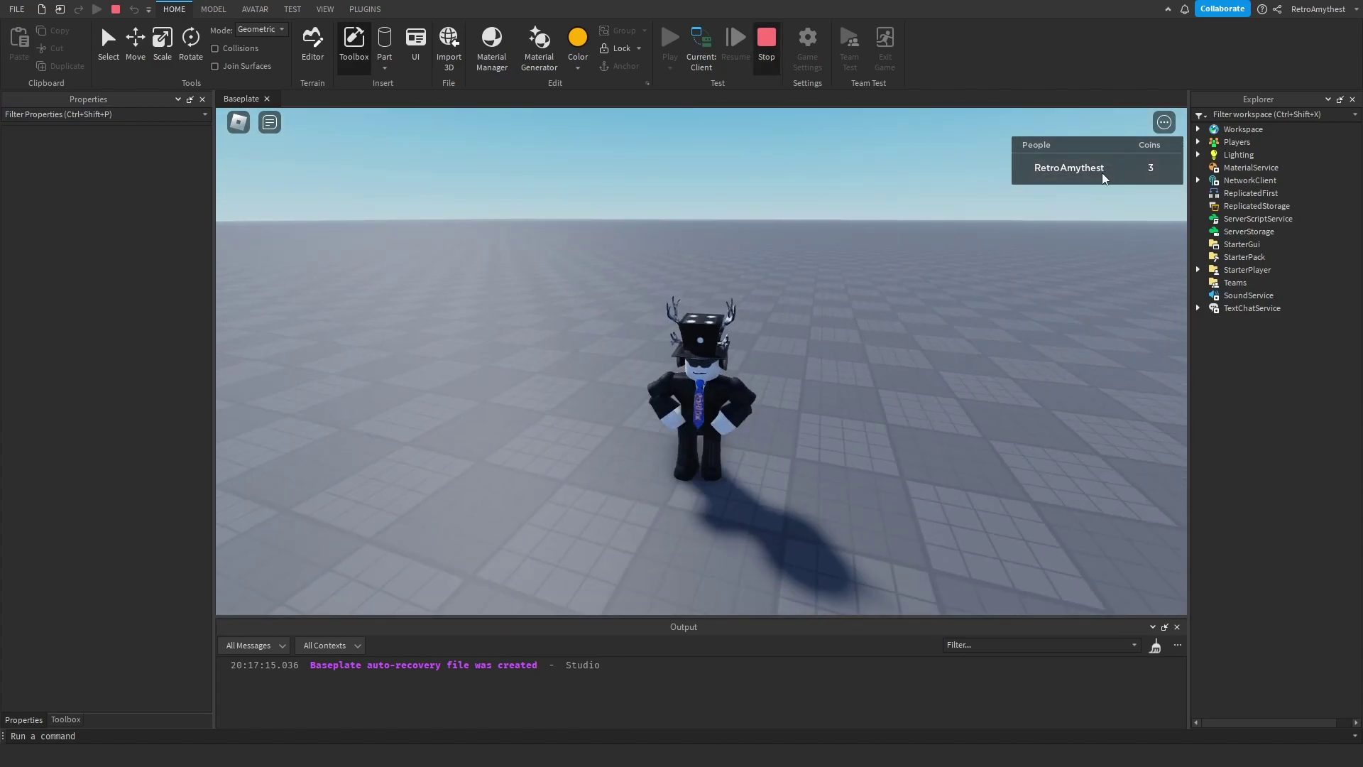
# Stop the playtest, then open the Coin script to its line-8 award amount and close it
pyautogui.hotkey('shift', 'F5')
pyautogui.doubleClick(1246, 232)
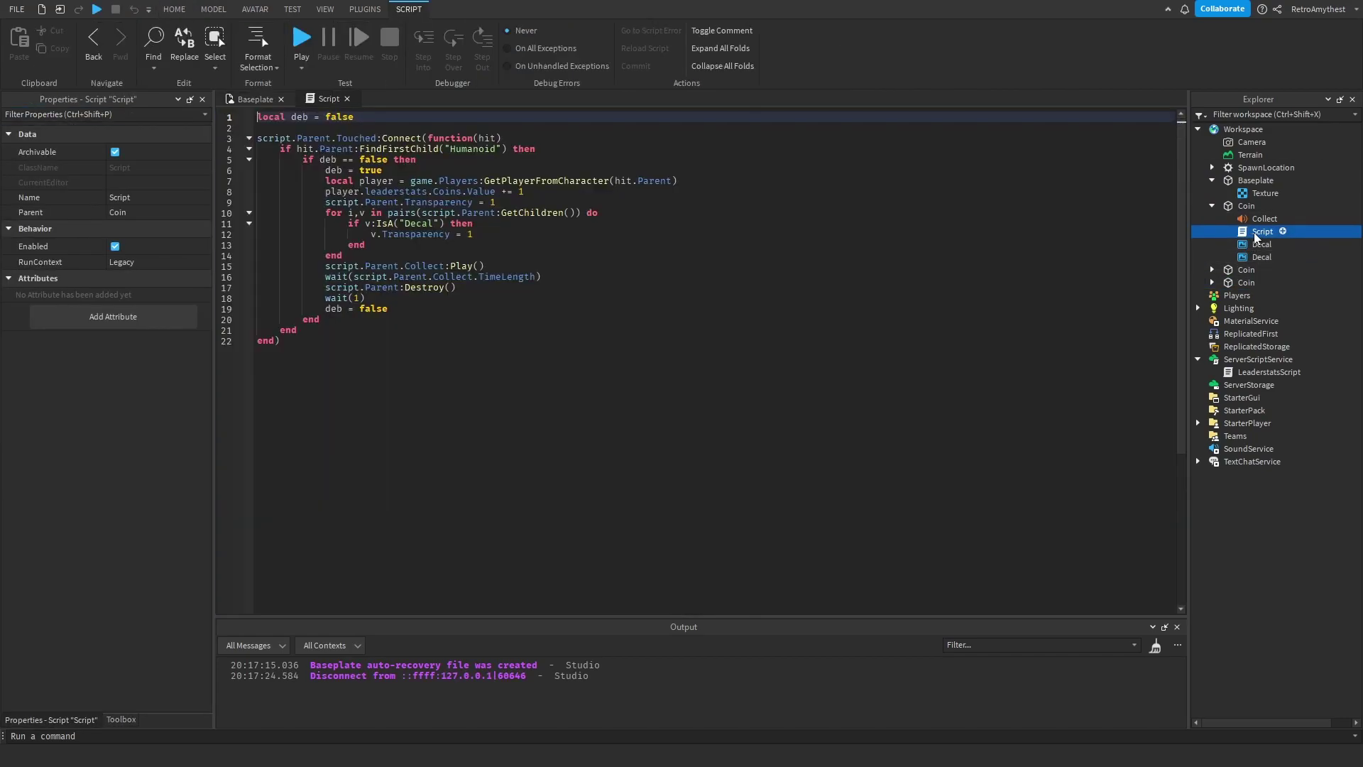
pyautogui.click(533, 193)
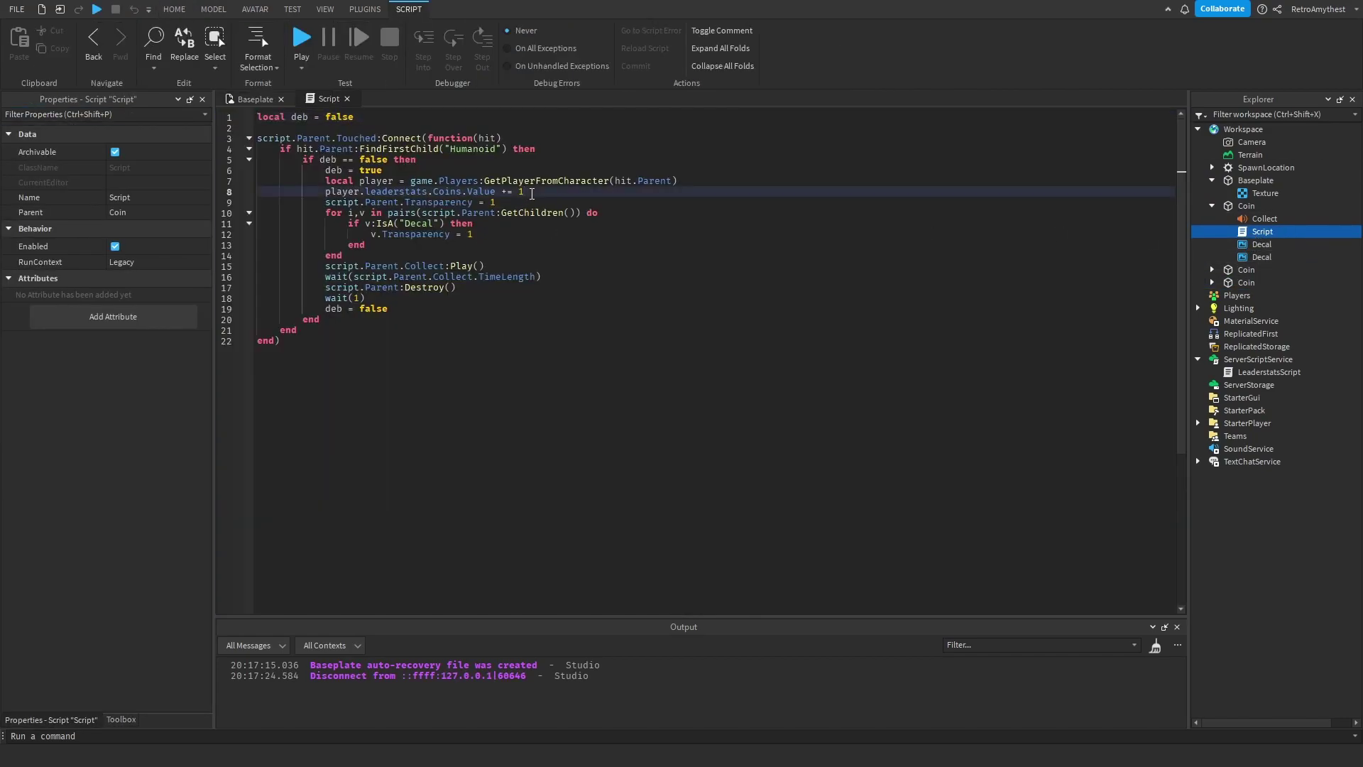
pyautogui.write('0')
pyautogui.click(347, 99)
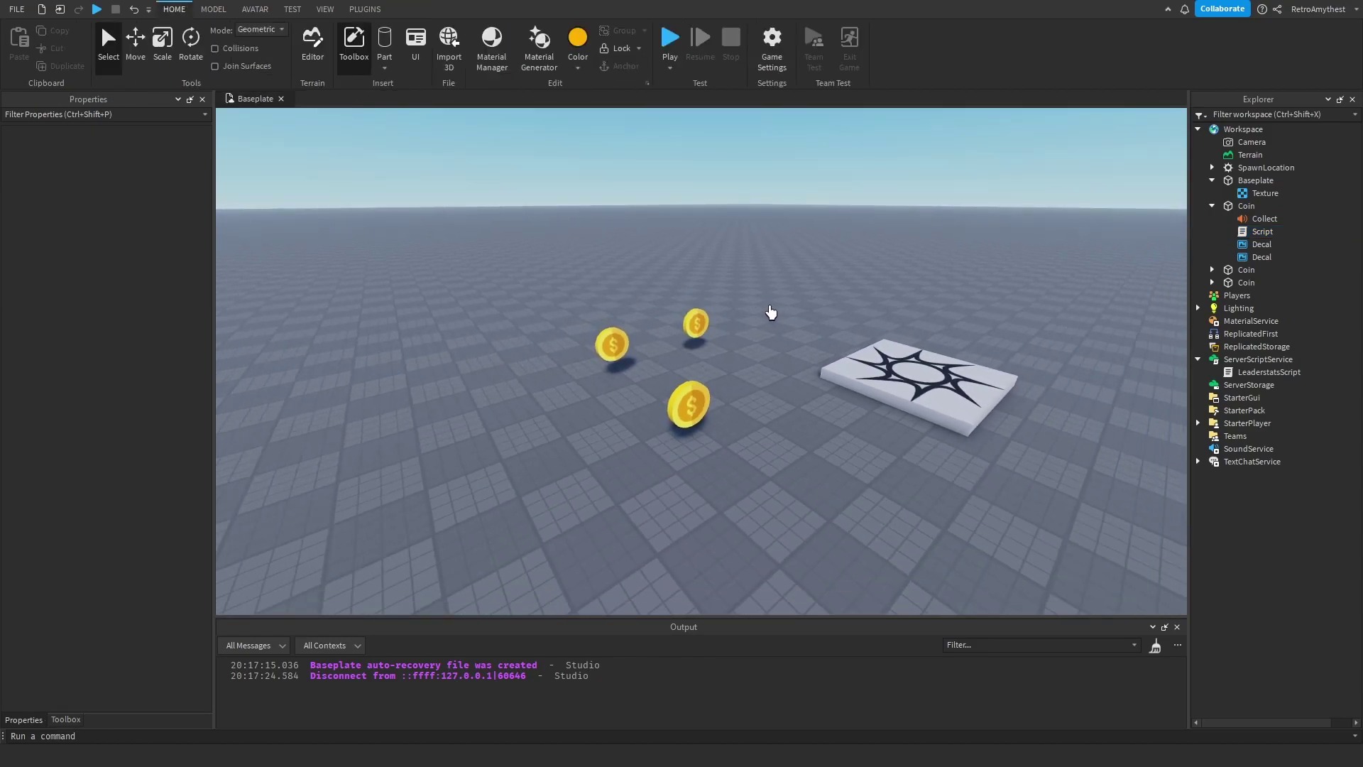